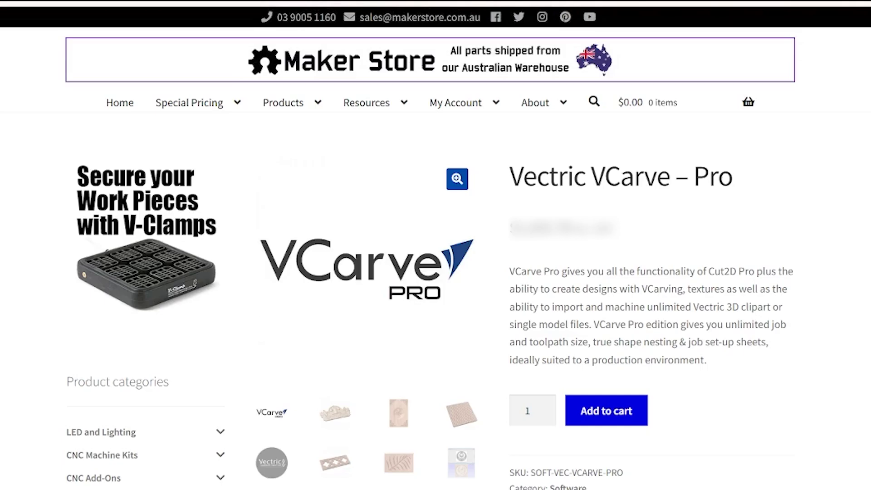
Scroll the VCarve Pro product page down to the Features and Key Strengths sections.
scroll(435, 249, down, 3)
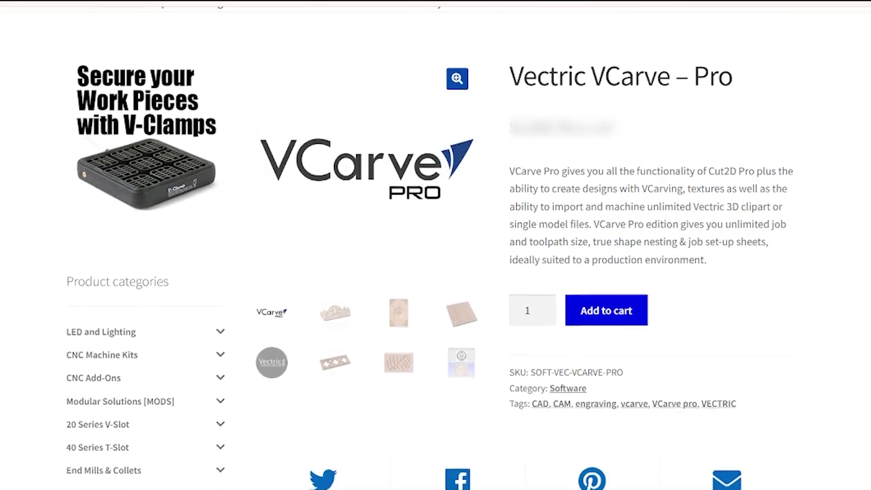
scroll(436, 249, down, 4)
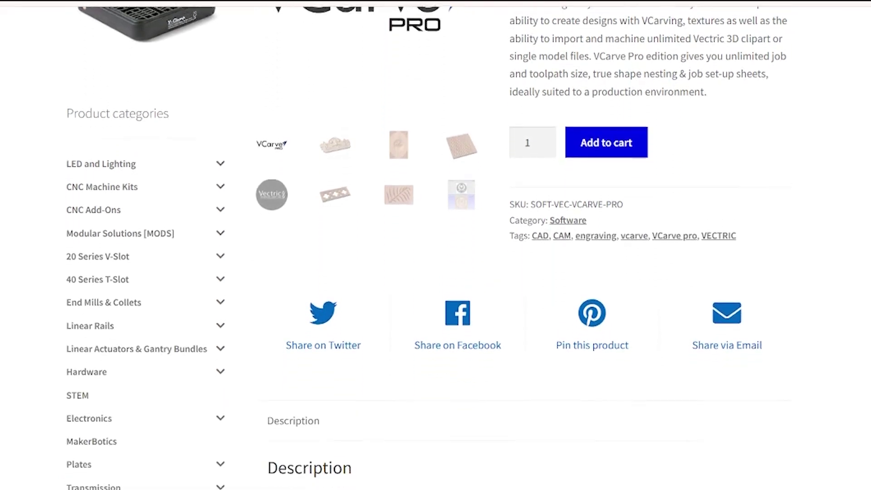
scroll(435, 250, down, 4)
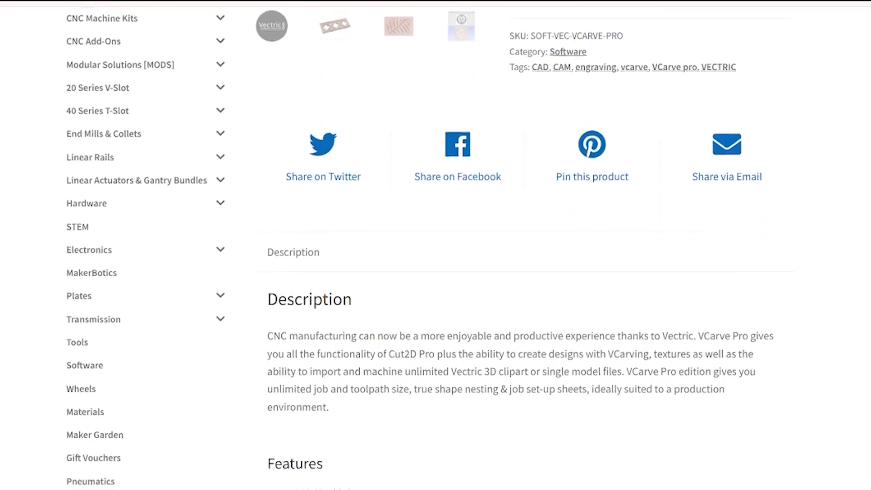
scroll(436, 249, down, 4)
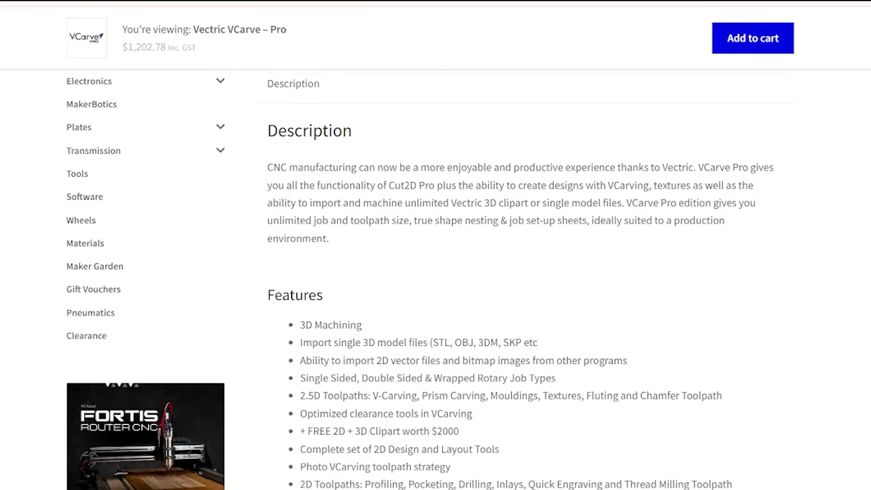
scroll(436, 249, down, 4)
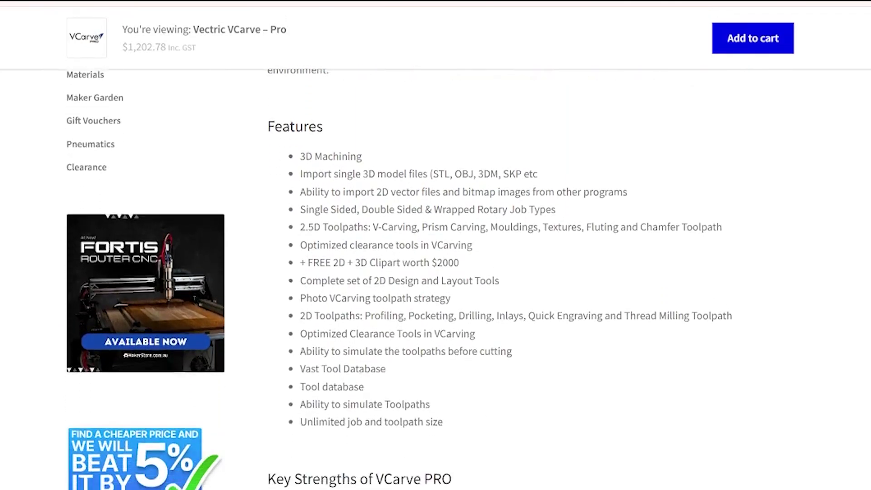
scroll(435, 250, down, 4)
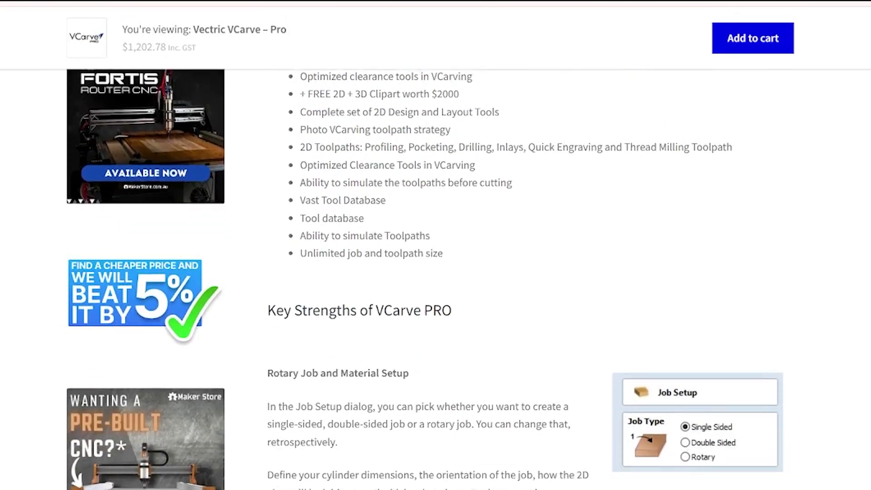
scroll(435, 250, down, 4)
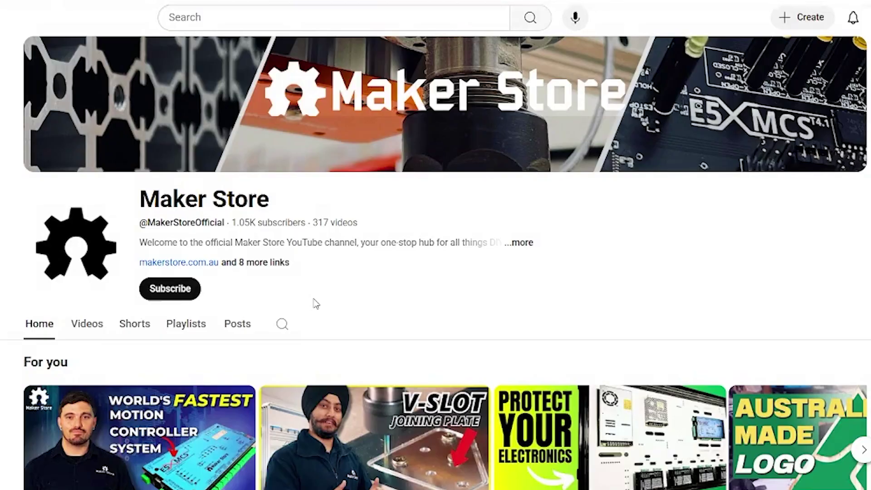
Hit Subscribe on the Maker Store YouTube channel page.
click(184, 296)
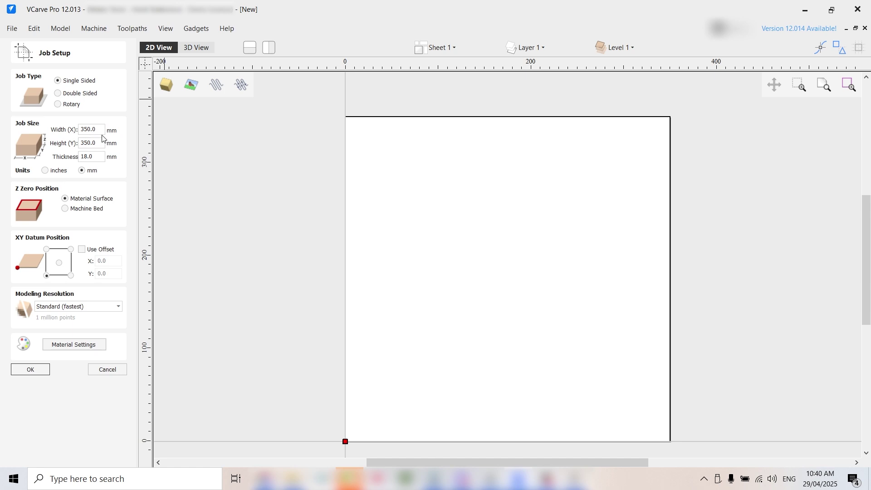
Confirm the single-sided 350 × 350 × 18 mm millimetre job zeroed on the material surface.
click(30, 370)
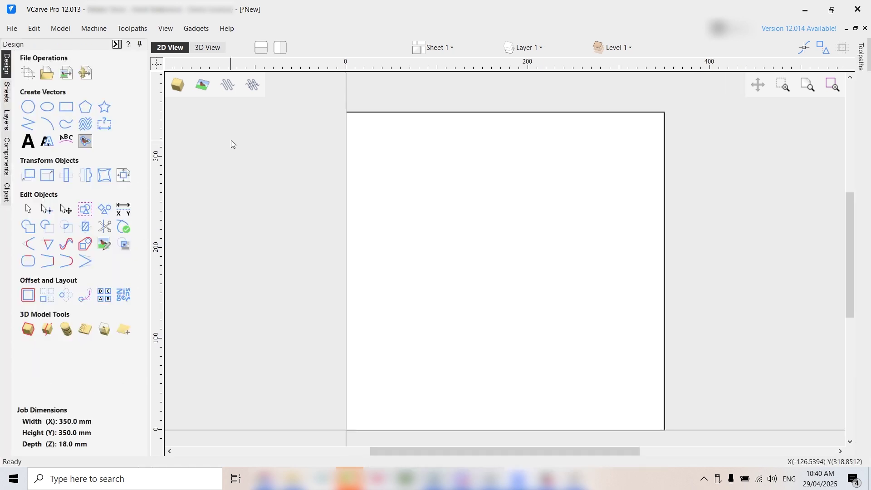
Import Heart Mother And Baby.dxf from the Mothers Day 2025 folder as vectors.
click(14, 29)
mouse_move(123, 186)
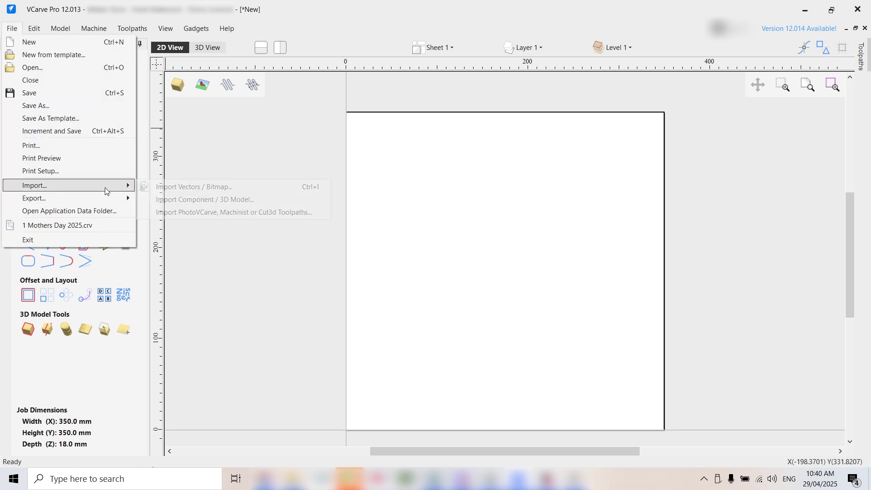
click(294, 190)
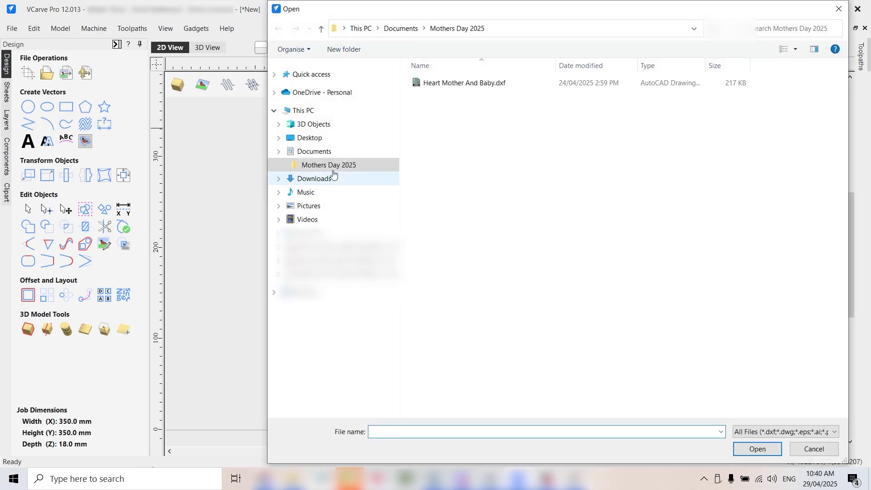
click(477, 86)
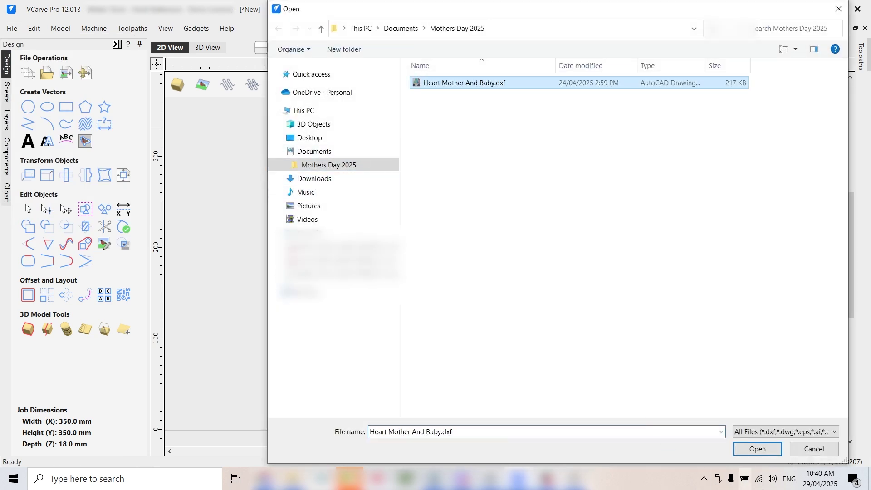
click(777, 452)
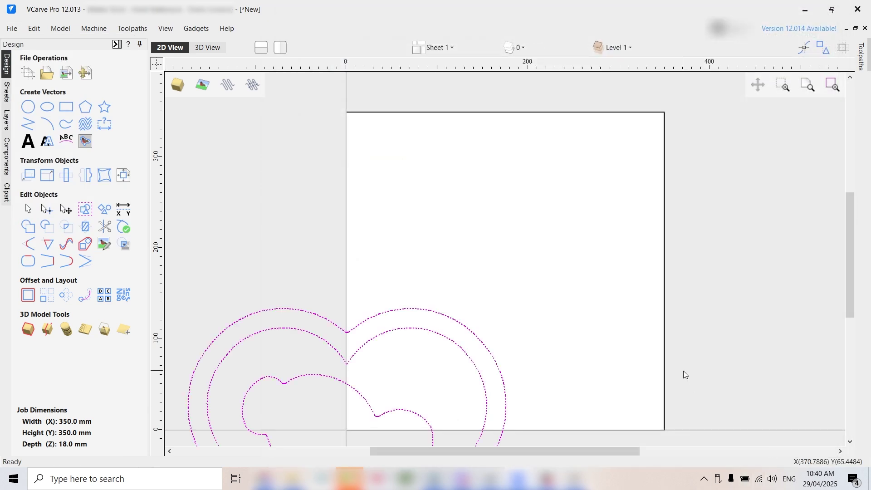
Centre the heart vectors with F9, select all, and scale them to about 336 × 295 mm.
scroll(467, 322, down, 4)
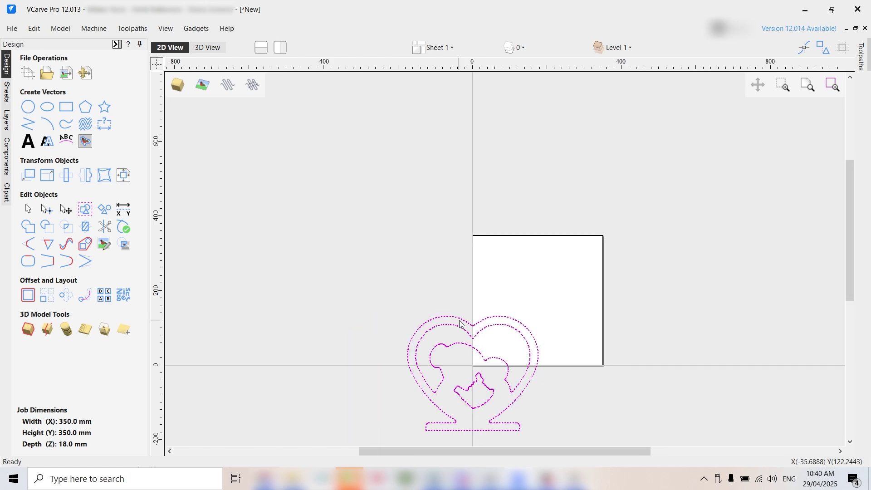
scroll(456, 322, up, 1)
scroll(456, 322, down, 1)
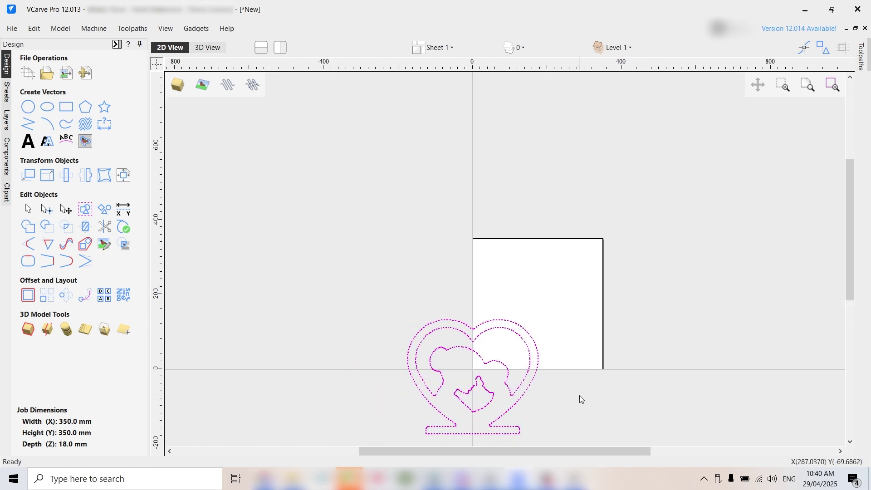
key(F9)
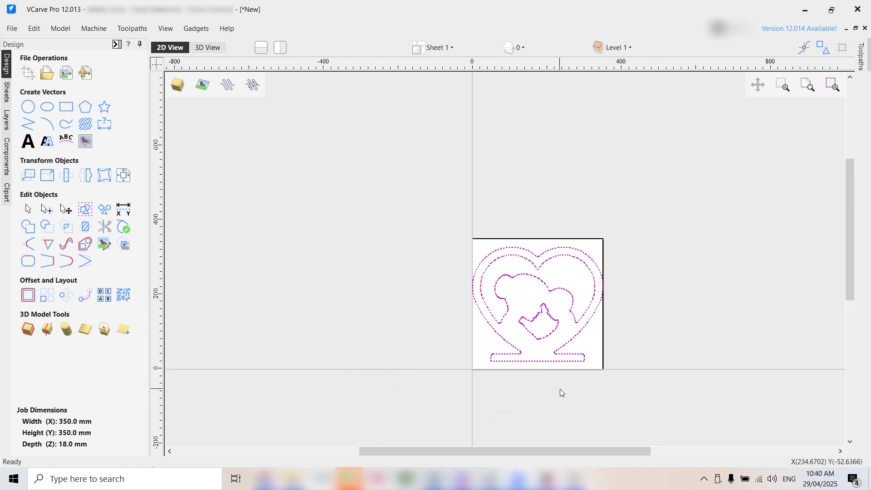
scroll(608, 330, up, 2)
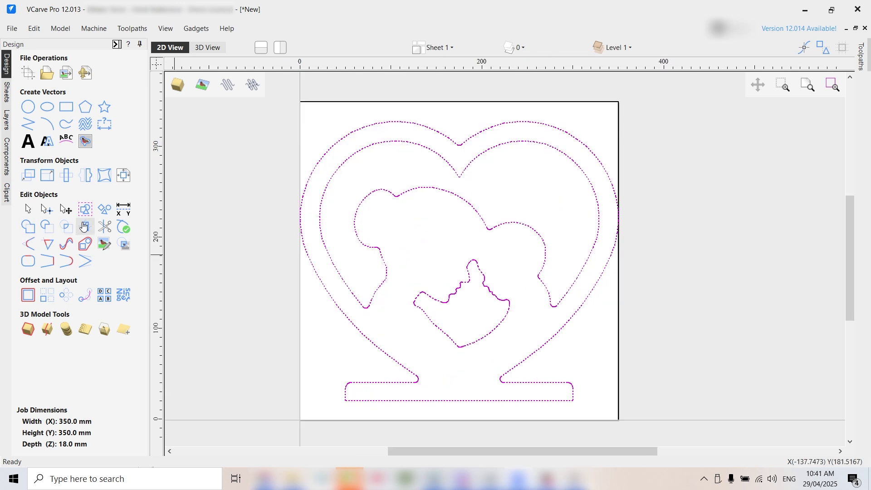
key(ctrl+a)
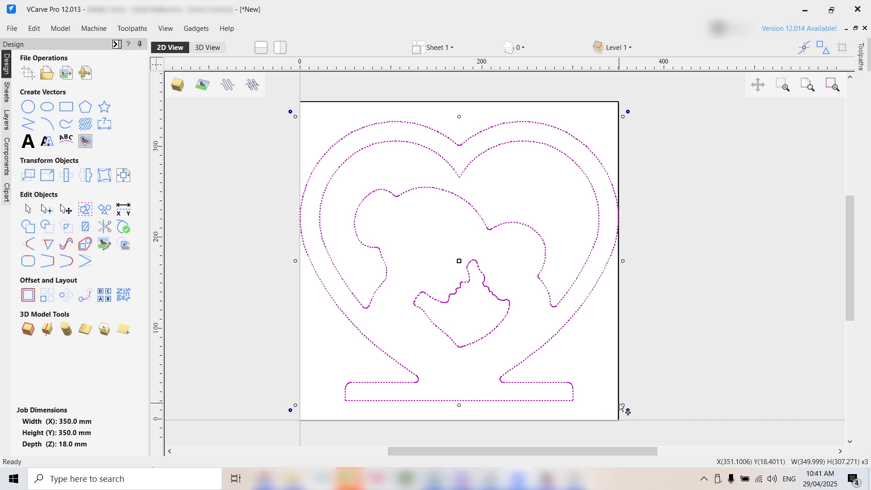
mouse_move(621, 404)
mouse_down()
mouse_move(597, 390)
mouse_move(609, 393)
mouse_up()
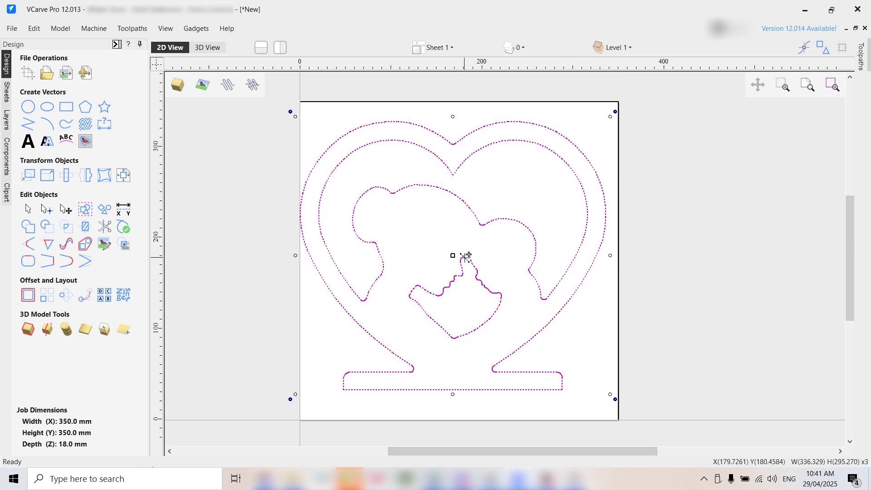
drag(465, 256, 466, 256)
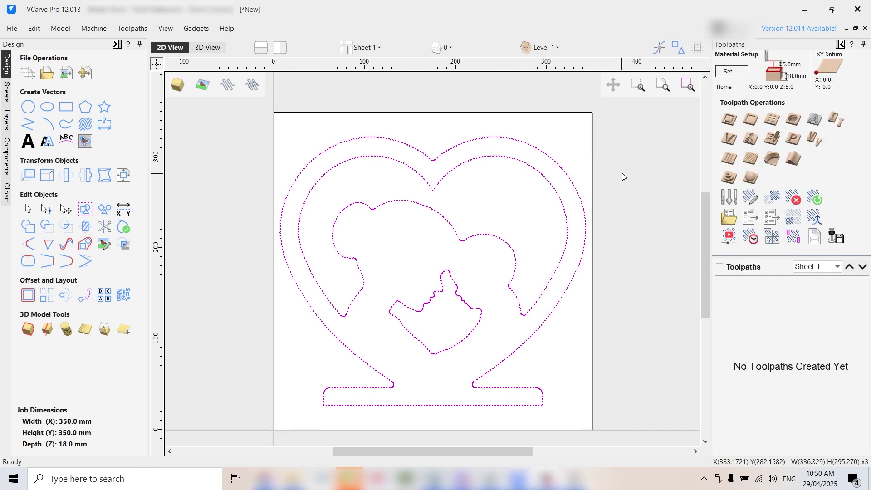
Select the baby's face and inner heart outlines and start a Pocket toolpath on them.
click(503, 201)
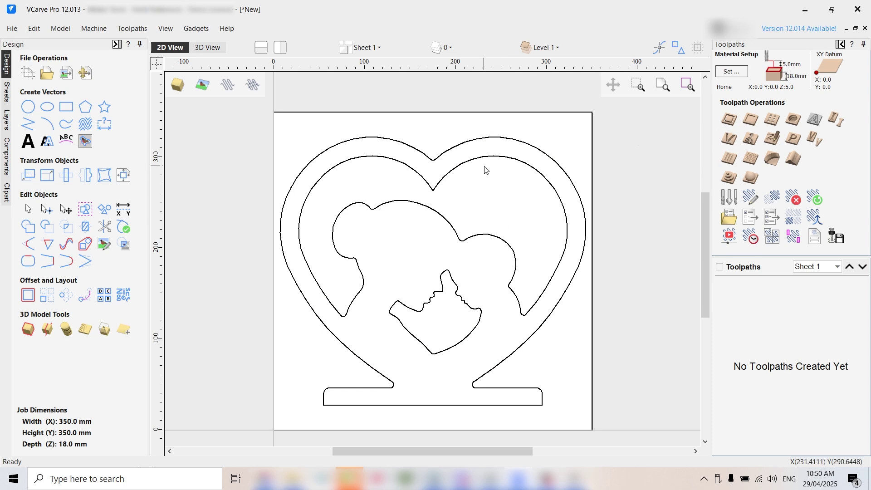
click(474, 331)
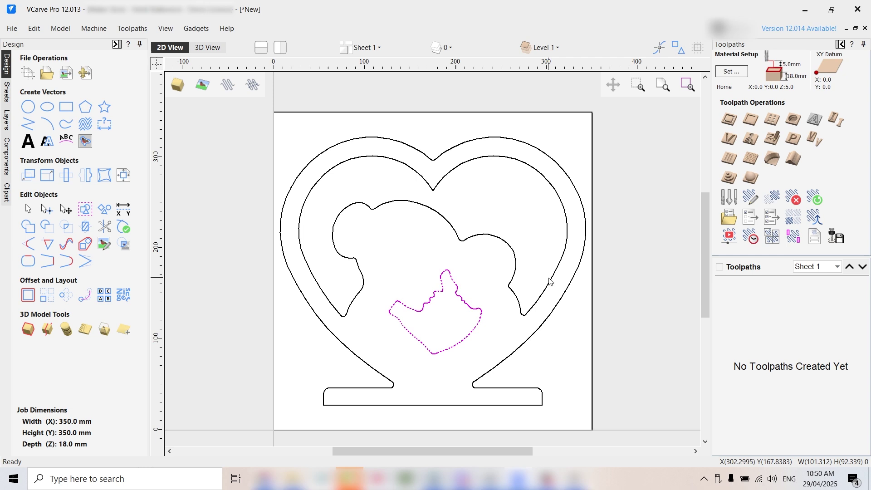
shift+click(530, 172)
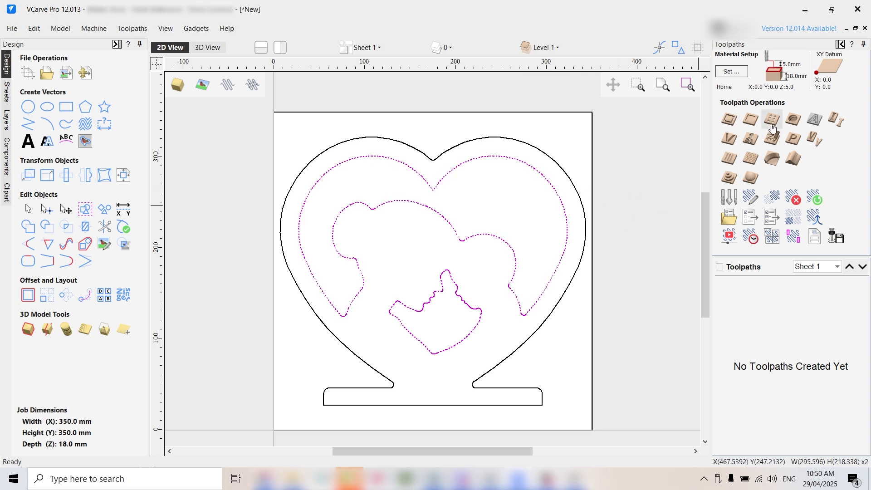
click(751, 120)
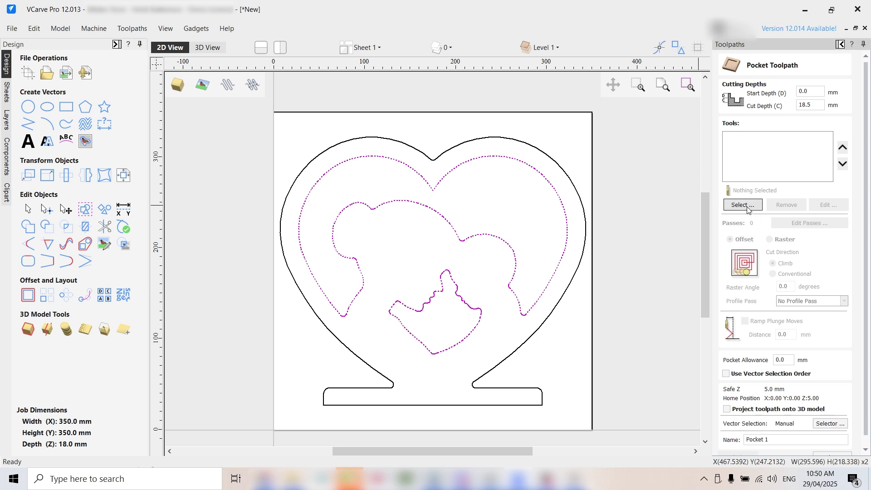
Pick the 3 Flute Straight-Cut Chip Breaker 6mm (#218) from the Maker Store tool library for the pocket.
click(744, 205)
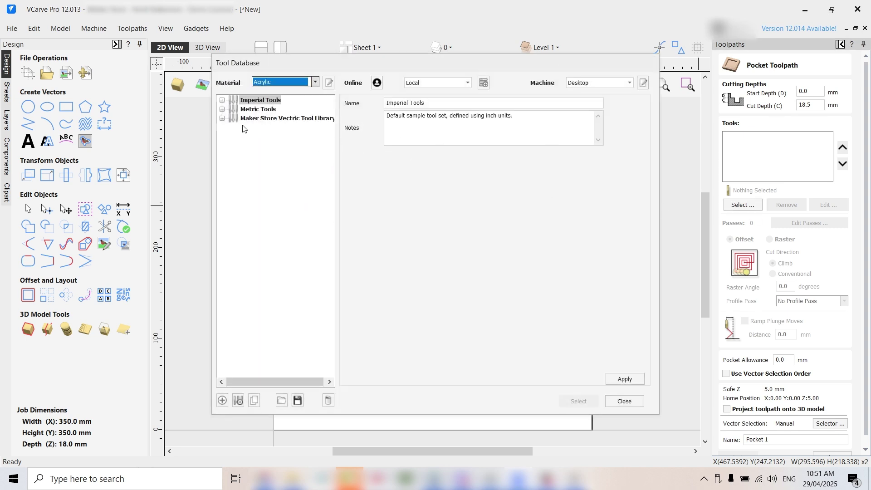
drag(213, 141, 129, 143)
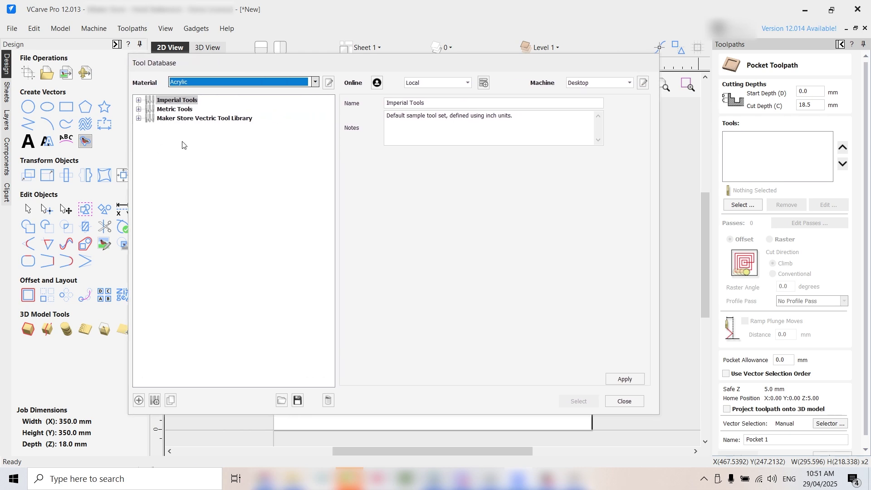
click(227, 119)
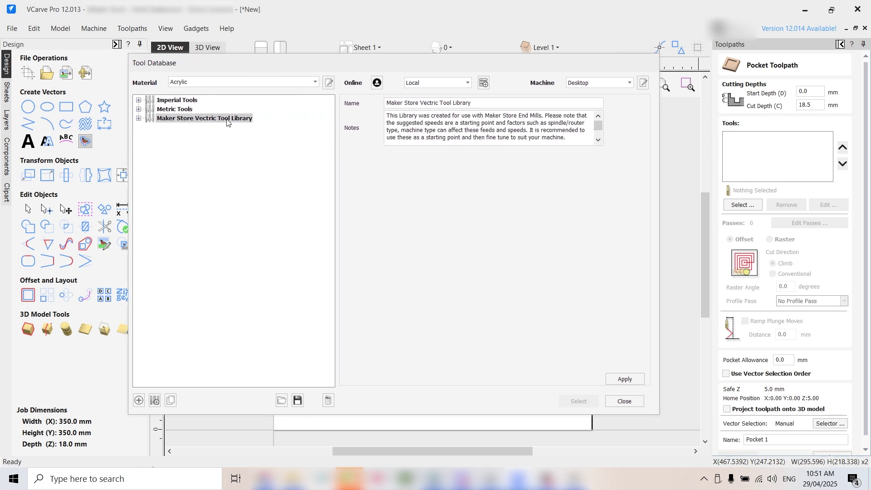
click(139, 118)
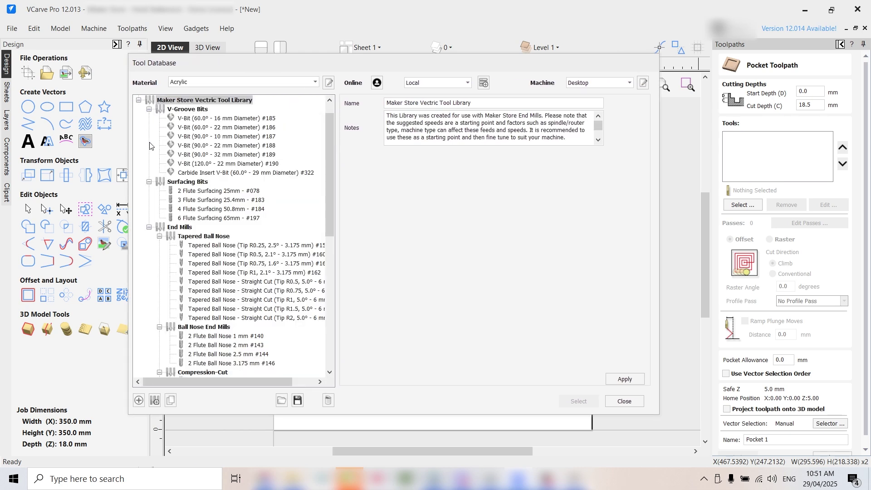
drag(328, 135, 330, 236)
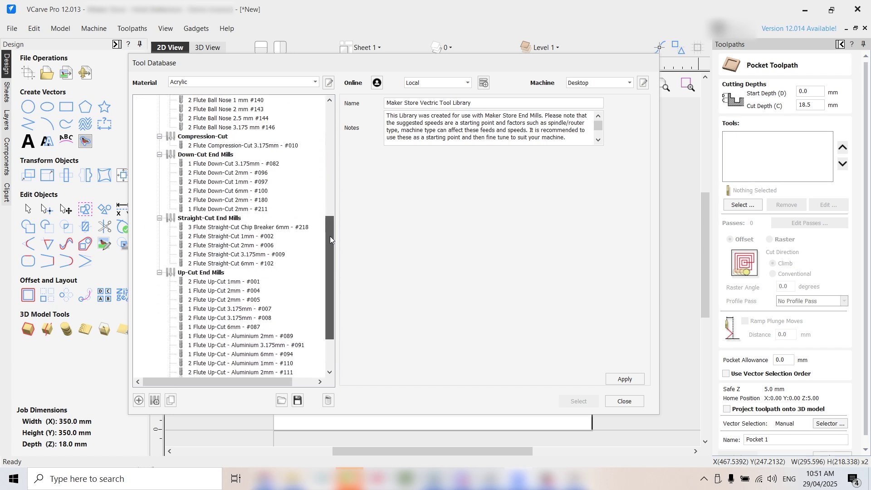
click(305, 228)
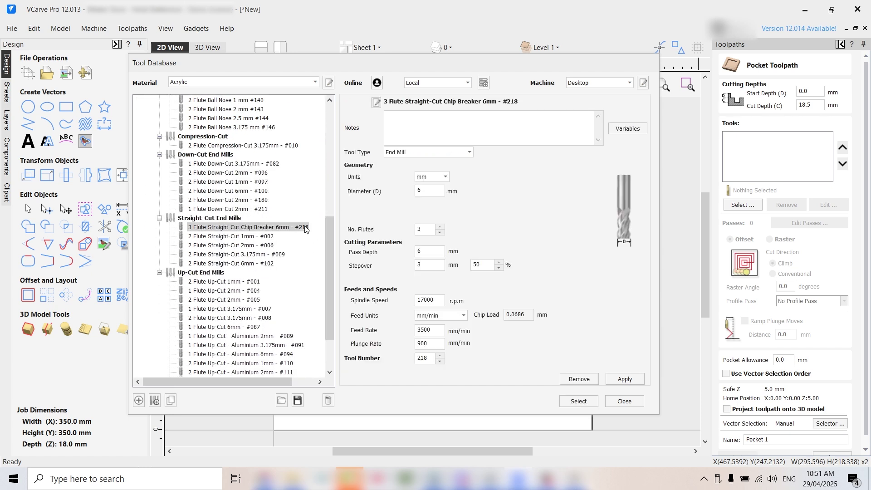
click(577, 401)
scroll(826, 314, down, 1)
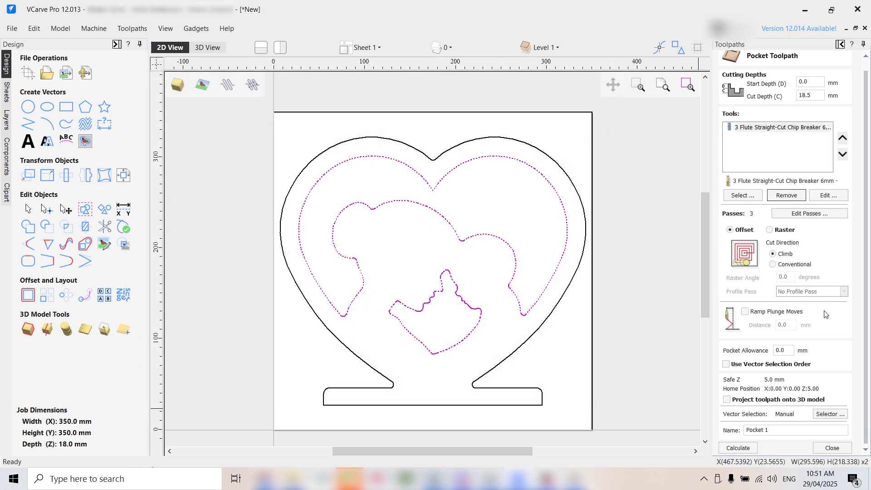
Turn on 5 mm ramped plunges, name the toolpath 'Mothers Day Project Pocket', and calculate it.
click(745, 312)
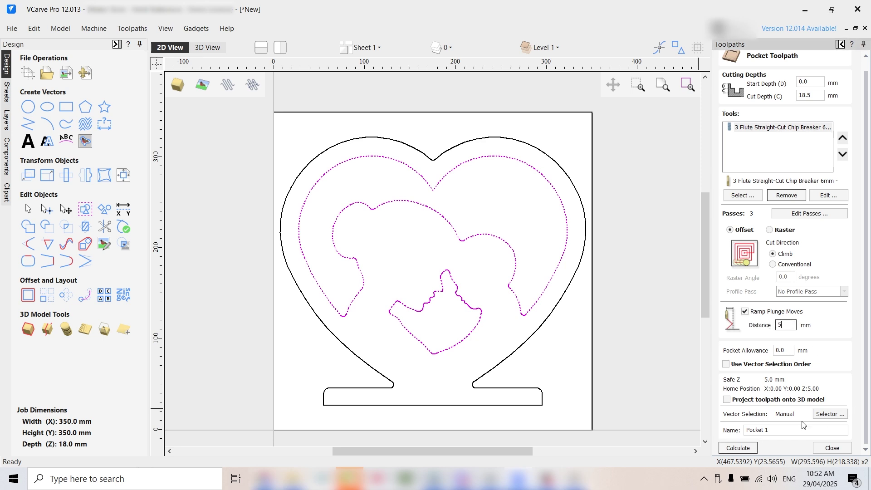
double_click(787, 428)
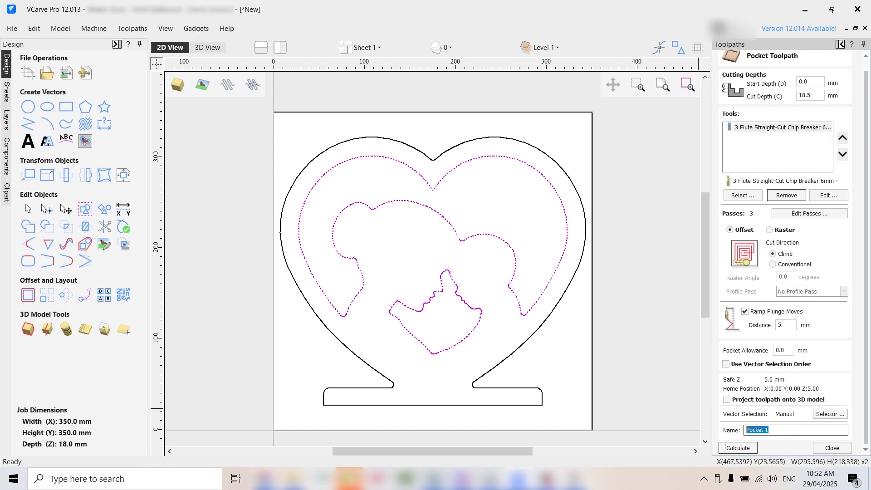
text(M)
key(Caps_Lock)
text(others)
key(Caps_Lock)
text(D)
key(Caps_Lock)
text(ay)
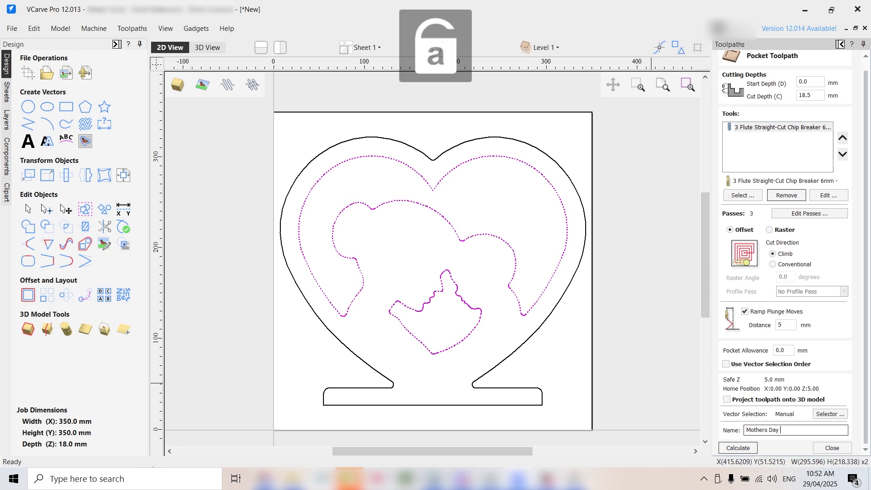
key(Caps_Lock)
text(P)
key(Caps_Lock)
text(roject)
key(Caps_Lock)
text(P)
key(Caps_Lock)
text(ocket)
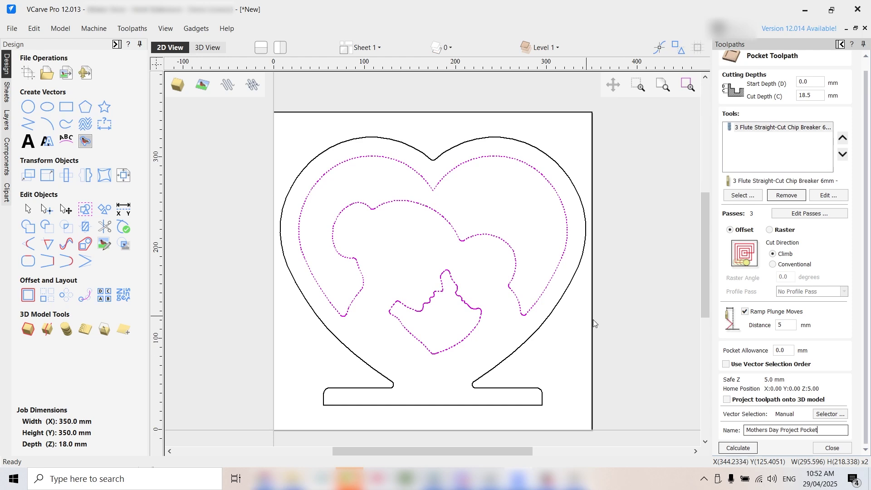
click(749, 448)
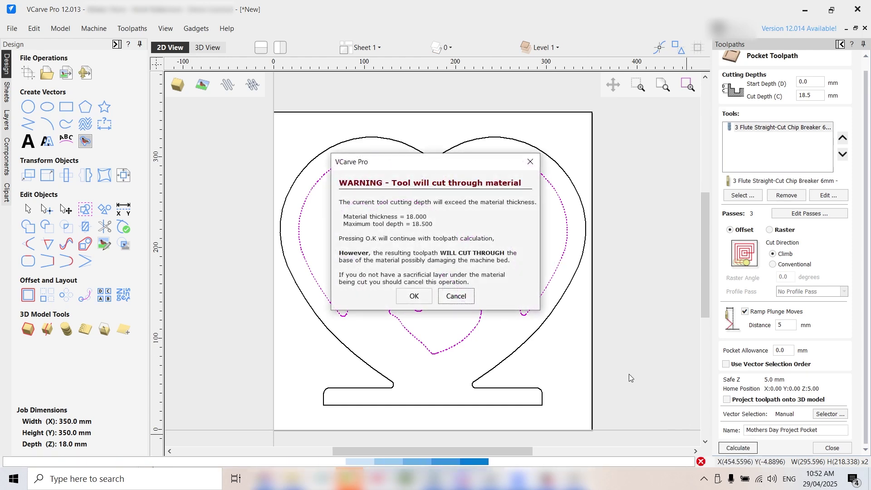
Accept the cut-through warning, run the 3D pocket preview from flat stock, then go back to 2D.
click(426, 299)
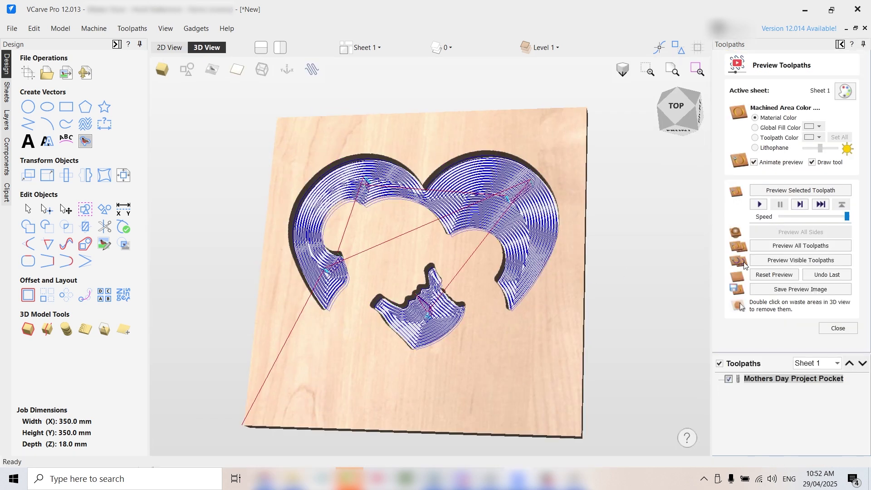
click(773, 274)
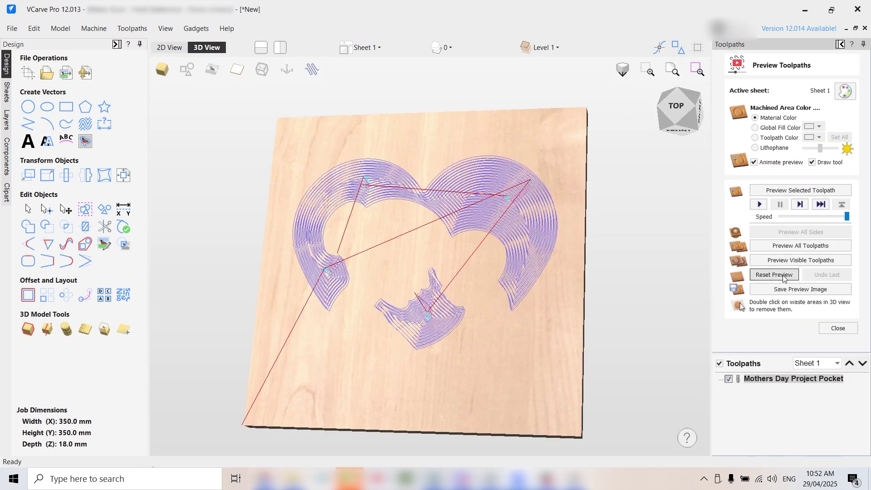
click(759, 204)
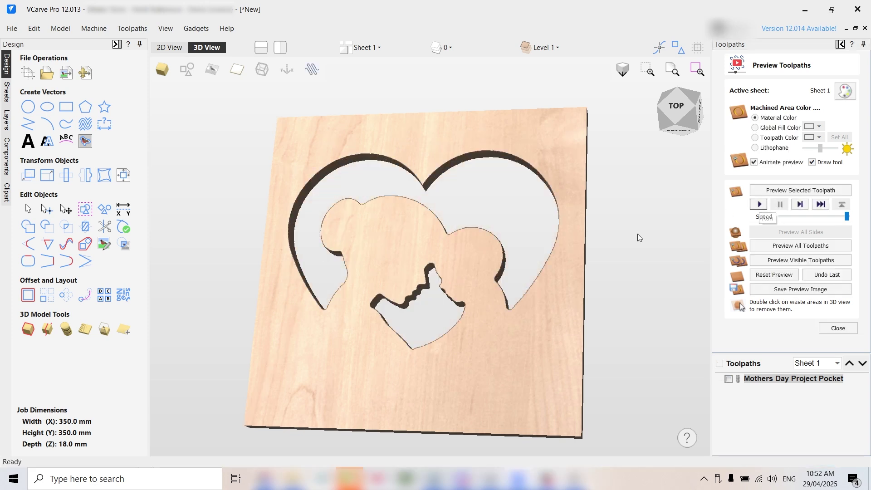
drag(454, 363, 406, 229)
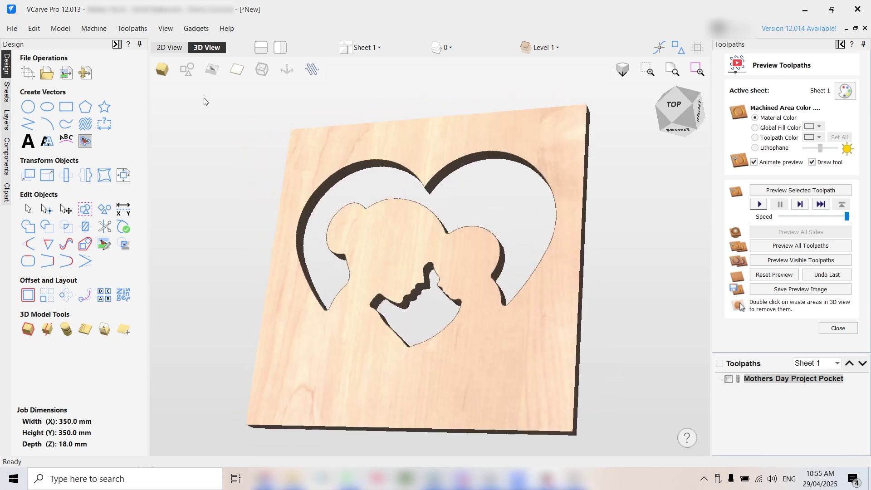
click(176, 48)
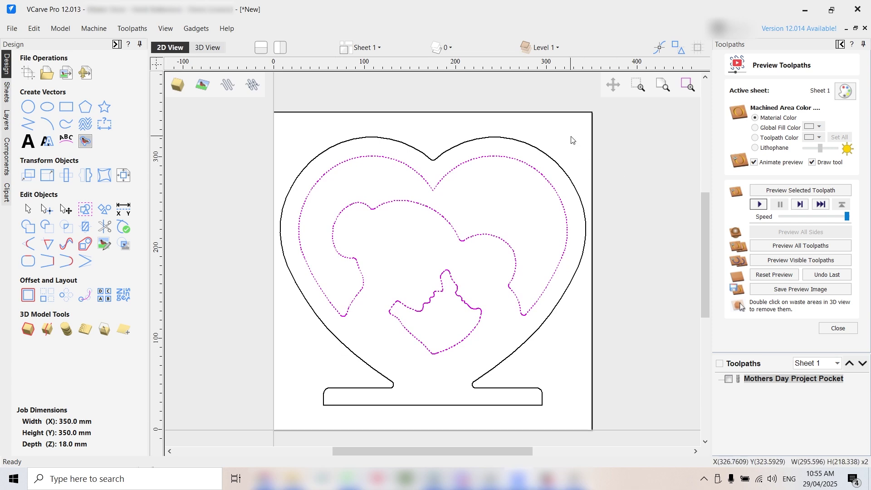
Select the outer heart outline and start a 2D Profile toolpath on it.
click(553, 161)
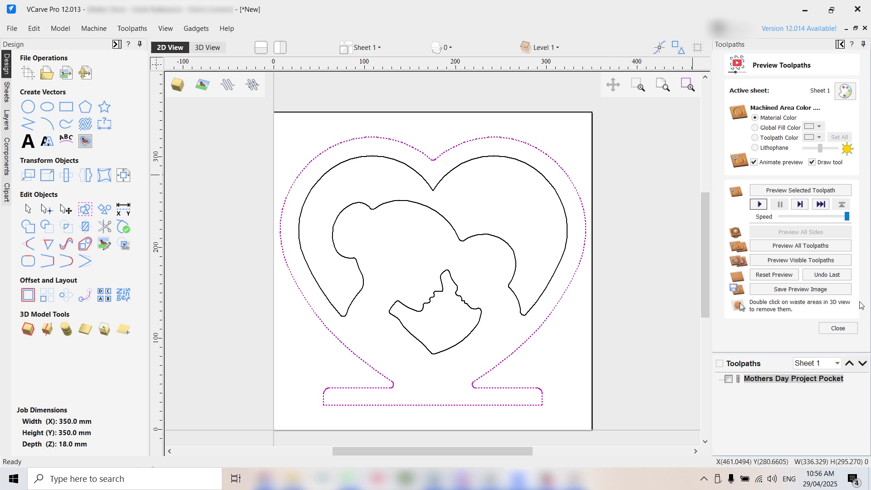
click(838, 328)
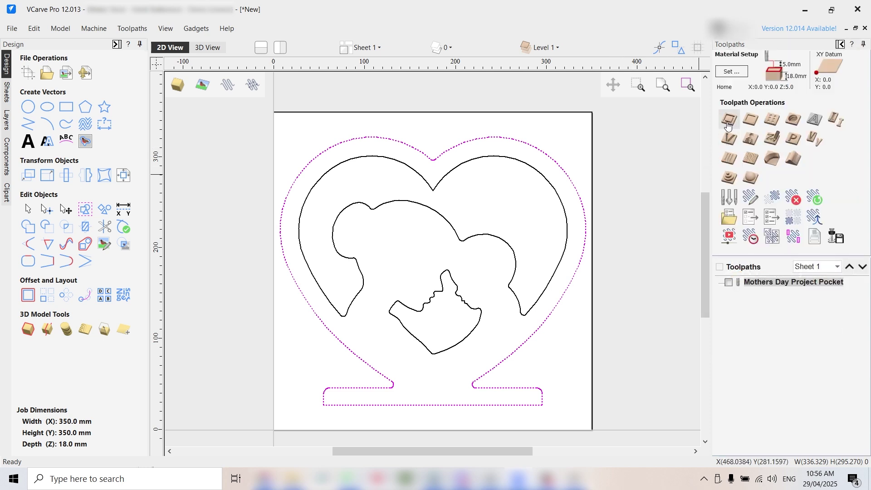
click(728, 122)
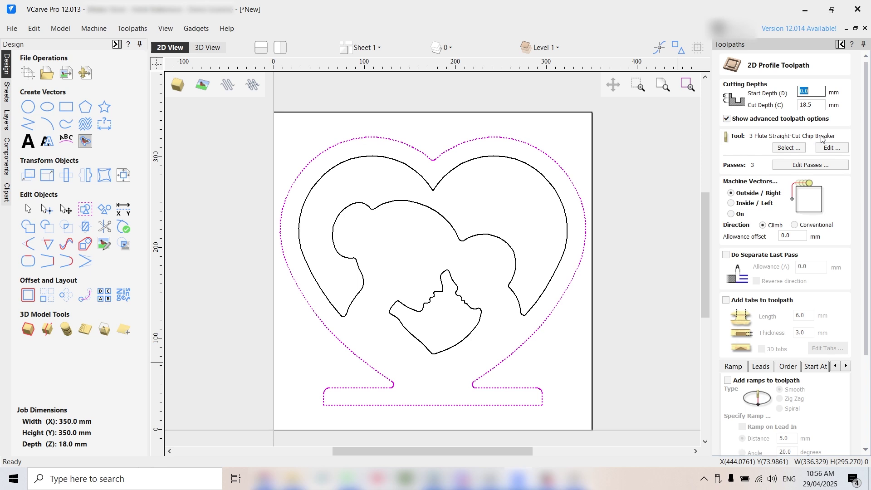
Add a separate last pass with 0.2 mm allowance cut in reverse direction.
click(725, 254)
key(Tab)
text(0)
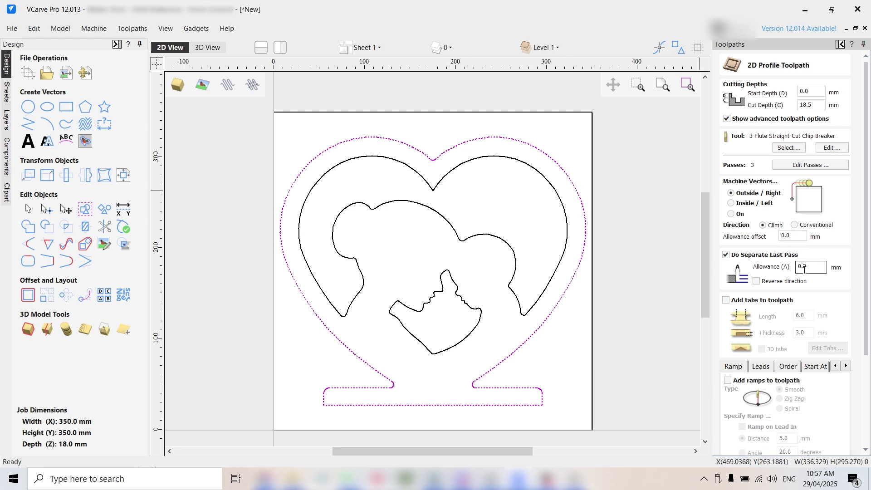
click(756, 281)
Enable 6 mm long, 3 mm thick holding tabs on the profile toolpath.
click(726, 300)
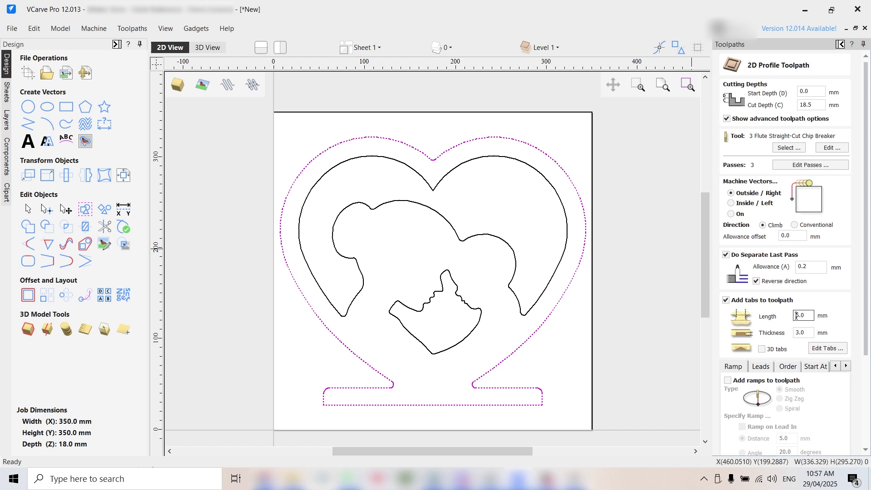
drag(805, 332, 801, 333)
click(826, 349)
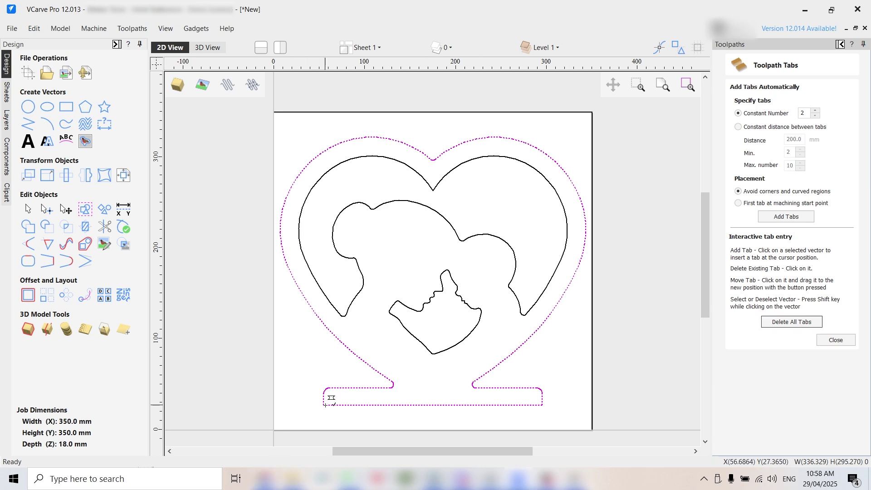
Place tabs at both ends of the base and on the heart's left and right sides.
click(325, 404)
click(533, 405)
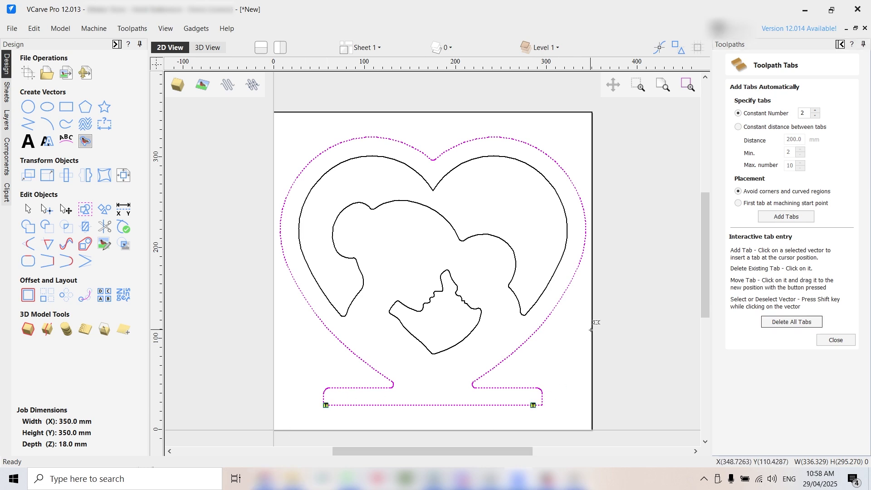
click(585, 227)
click(280, 223)
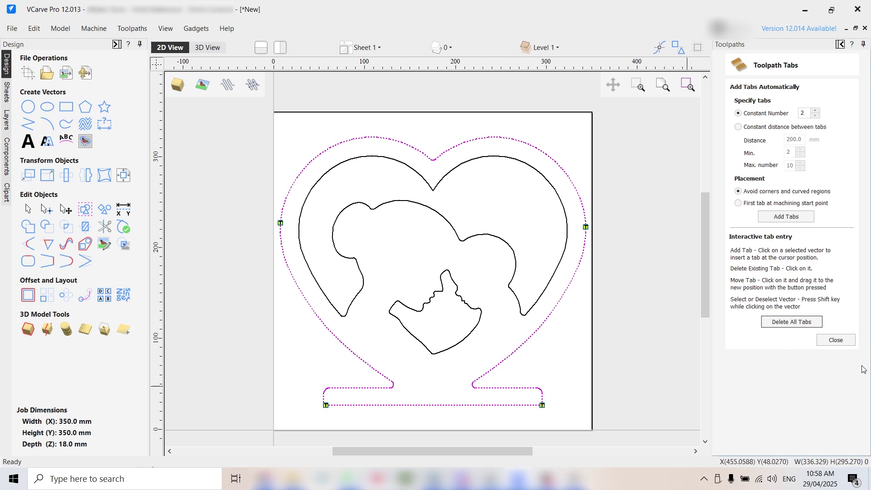
click(837, 340)
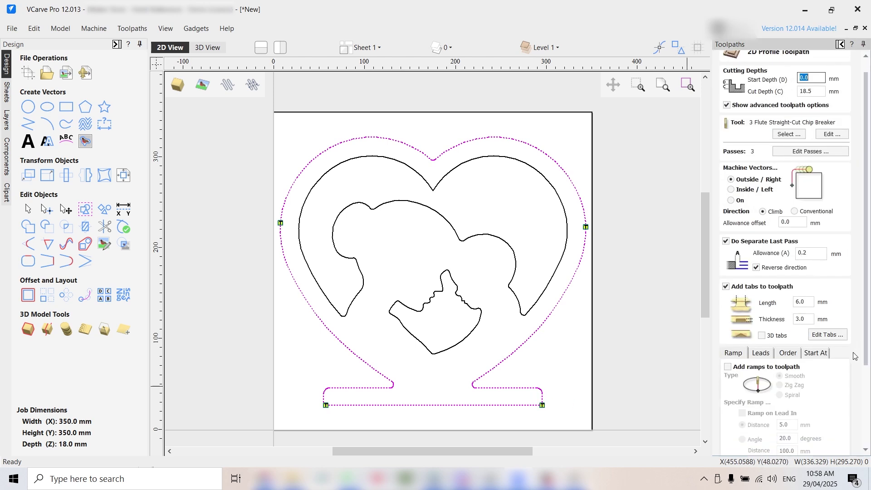
Add smooth ramps with a 5 mm distance to the profile toolpath.
scroll(854, 356, down, 2)
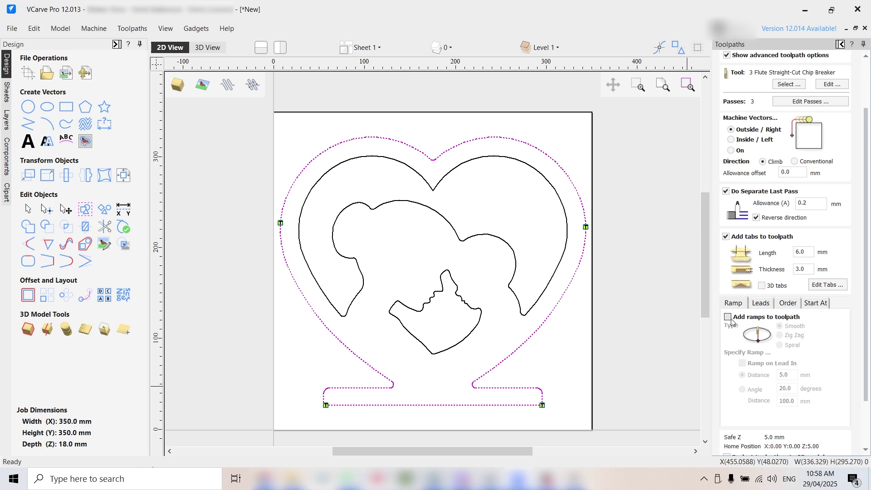
click(727, 316)
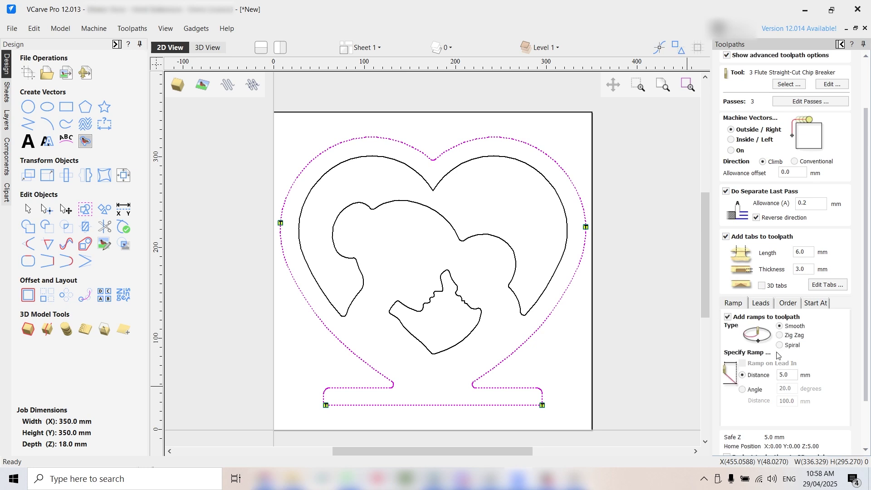
scroll(725, 363, down, 2)
Name the toolpath 'Mothers Day Project Profile Cut' and calculate it.
drag(773, 428, 745, 429)
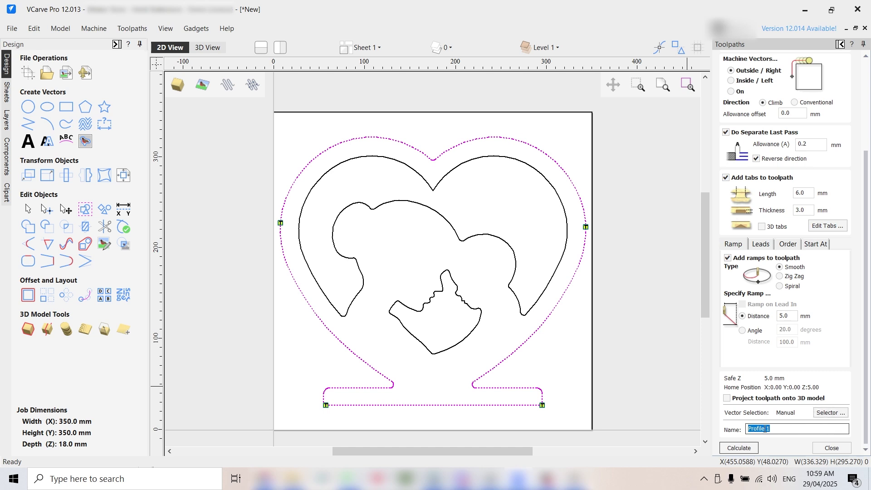
key(Caps_Lock)
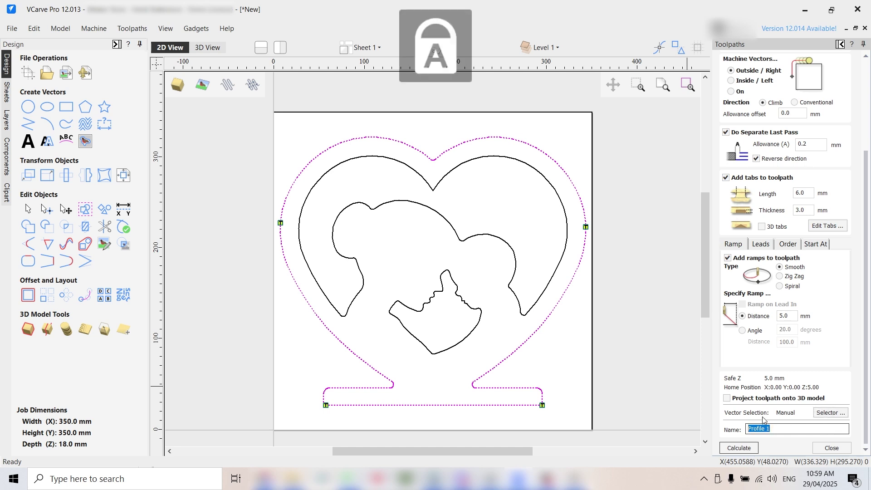
text(M)
key(Caps_Lock)
text(others)
key(Caps_Lock)
text(D)
key(Caps_Lock)
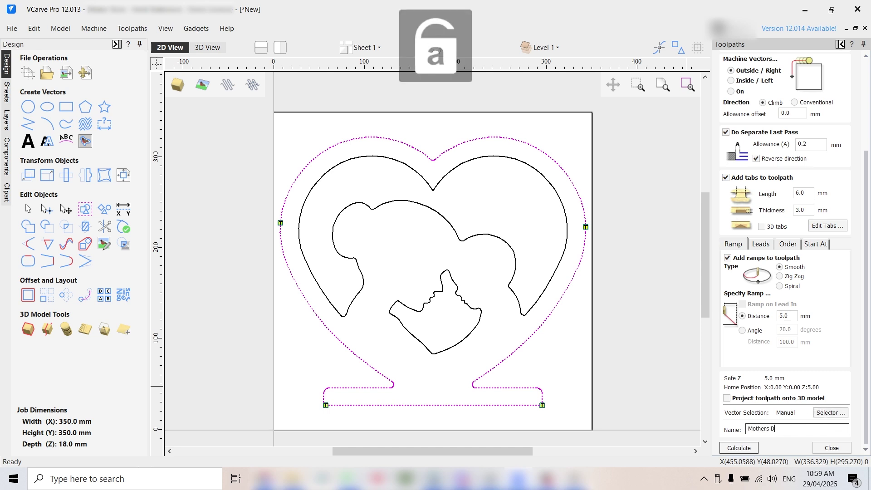
text(ay)
key(Caps_Lock)
text(P)
key(Caps_Lock)
key(Caps_Lock)
text(P)
key(Caps_Lock)
text(roject)
key(Caps_Lock)
text(P)
key(Caps_Lock)
text(rofile)
key(Caps_Lock)
text(C)
key(Caps_Lock)
text(ut)
click(751, 449)
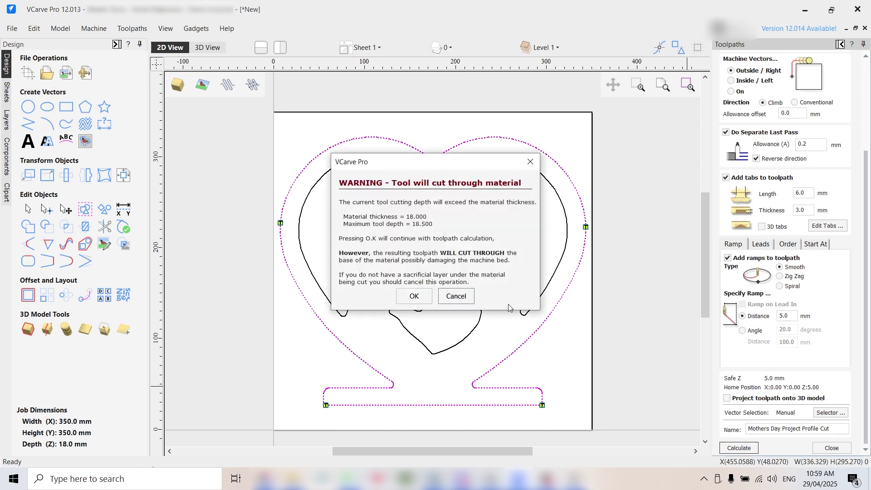
Accept the cut-through warning and preview the machined heart from the top and underside.
click(414, 296)
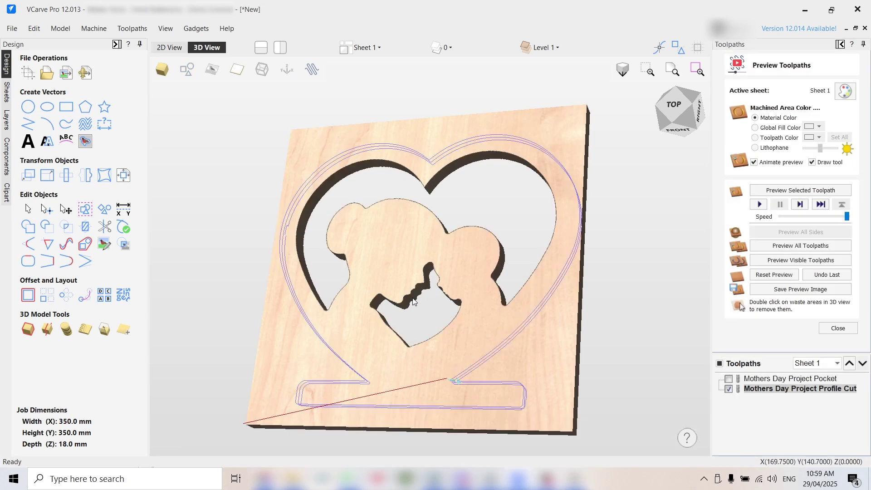
click(768, 259)
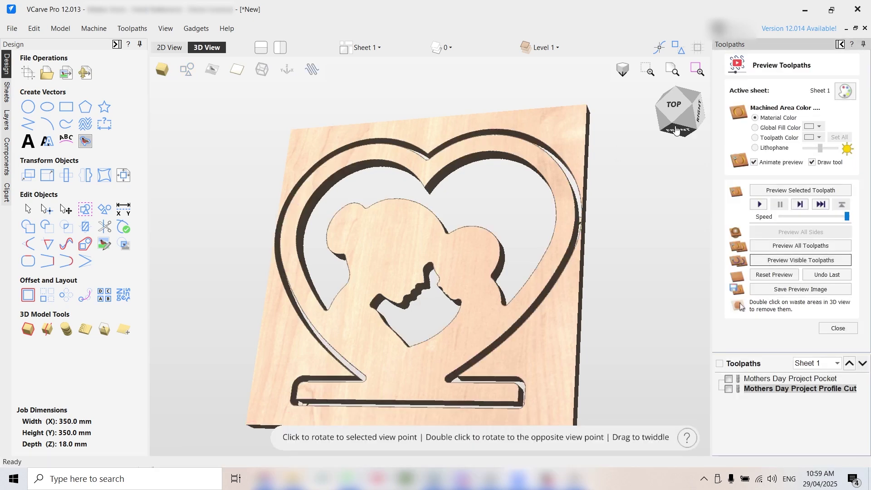
click(675, 131)
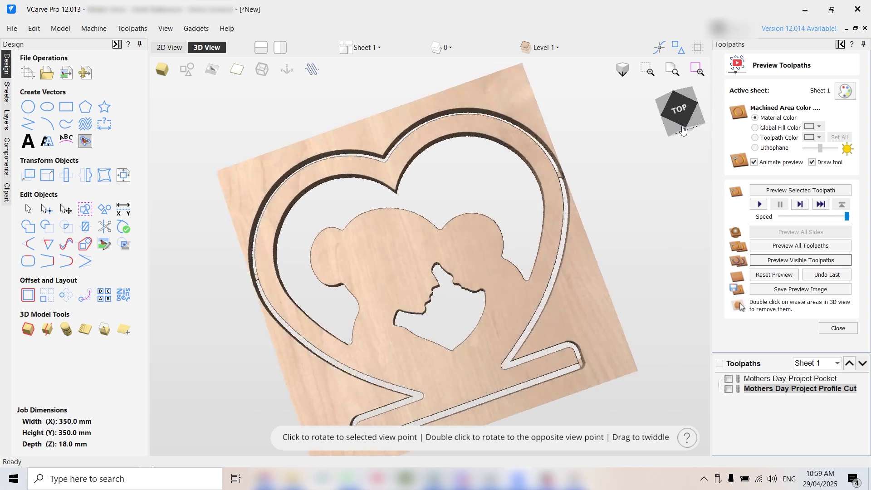
drag(683, 131, 683, 93)
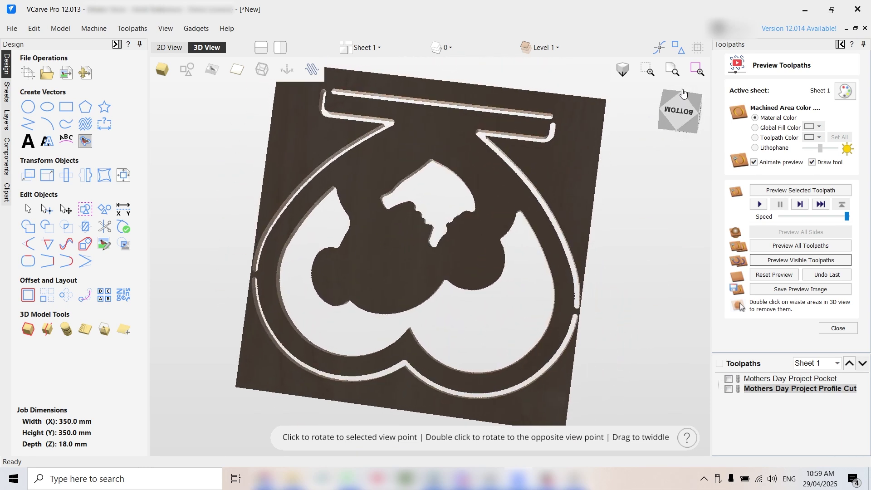
double_click(683, 92)
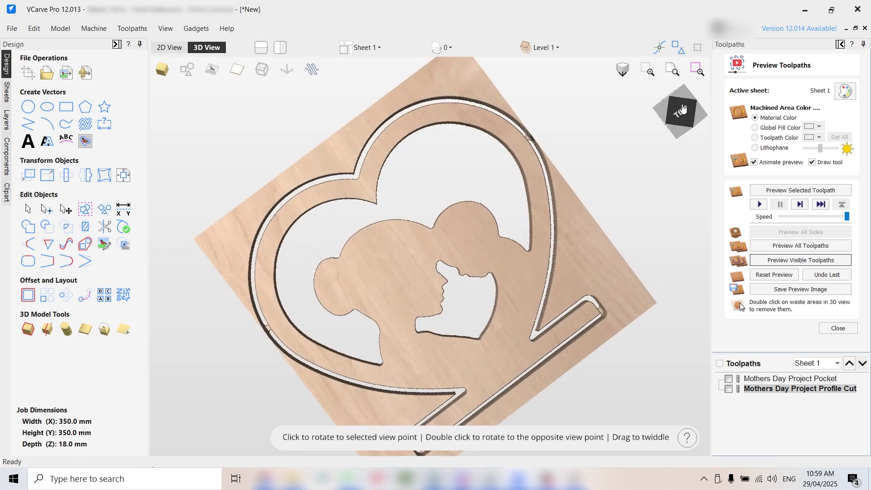
click(620, 70)
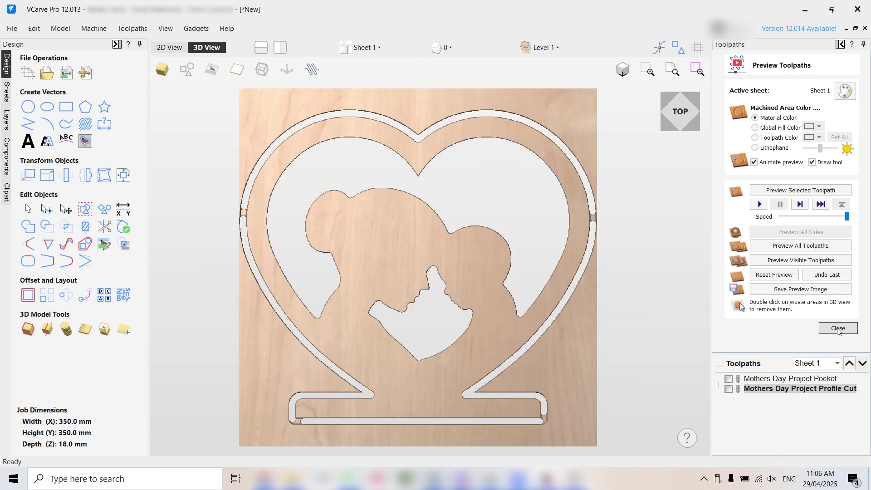
Select both the Pocket and Profile Cut toolpaths for saving.
click(838, 328)
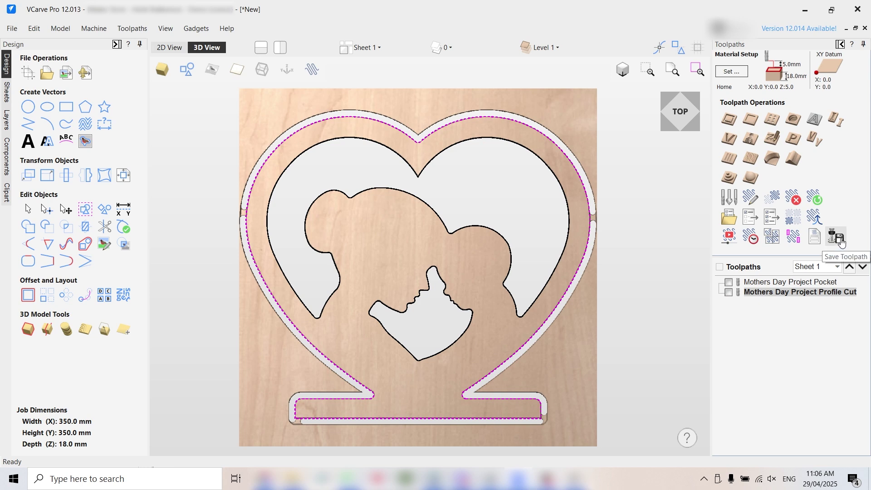
click(838, 238)
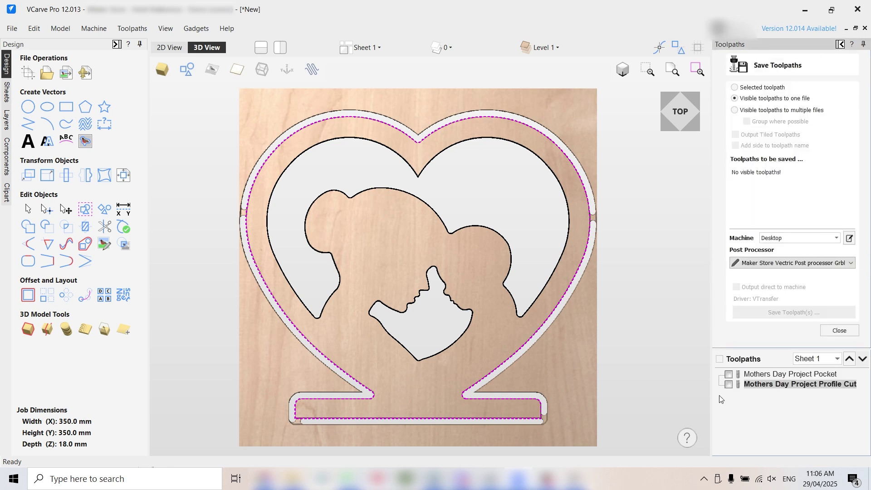
click(728, 374)
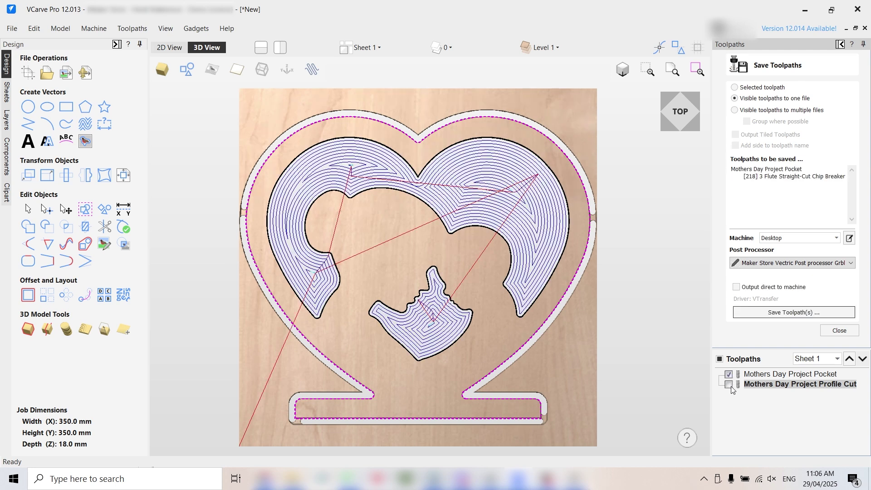
click(728, 384)
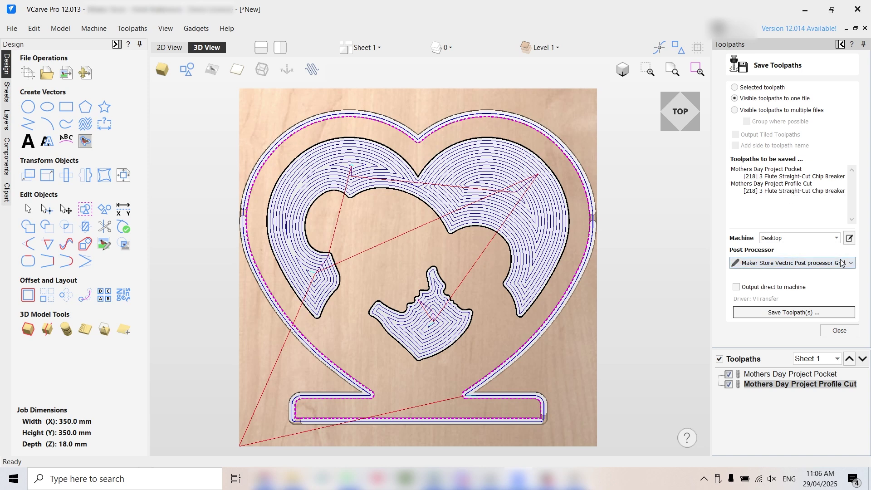
Keep the Maker Store Grbl post processor and save the toolpaths as G-code.
click(812, 266)
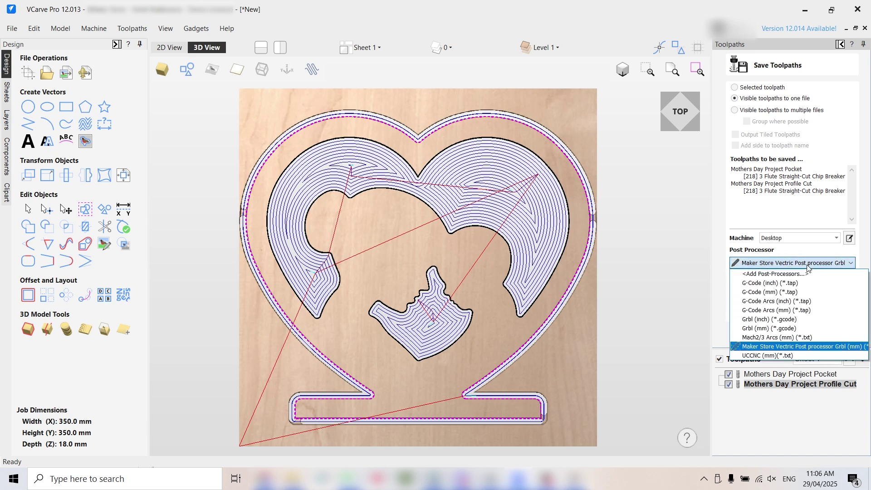
click(826, 347)
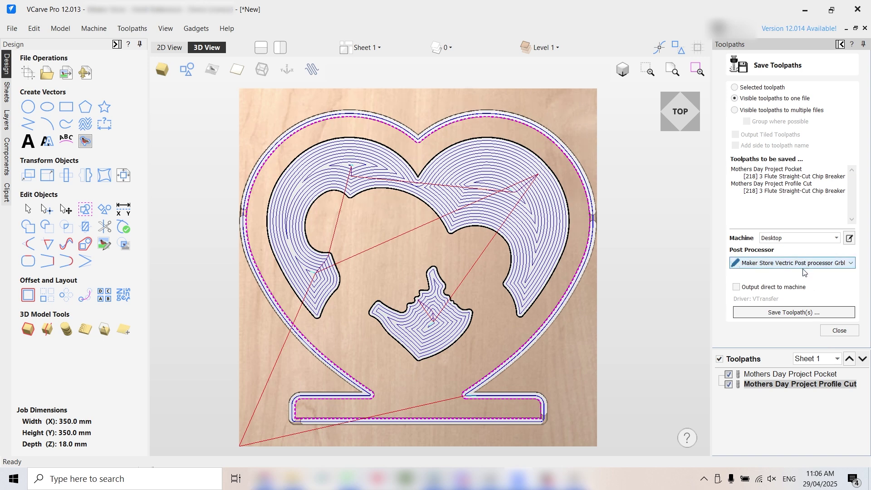
click(794, 312)
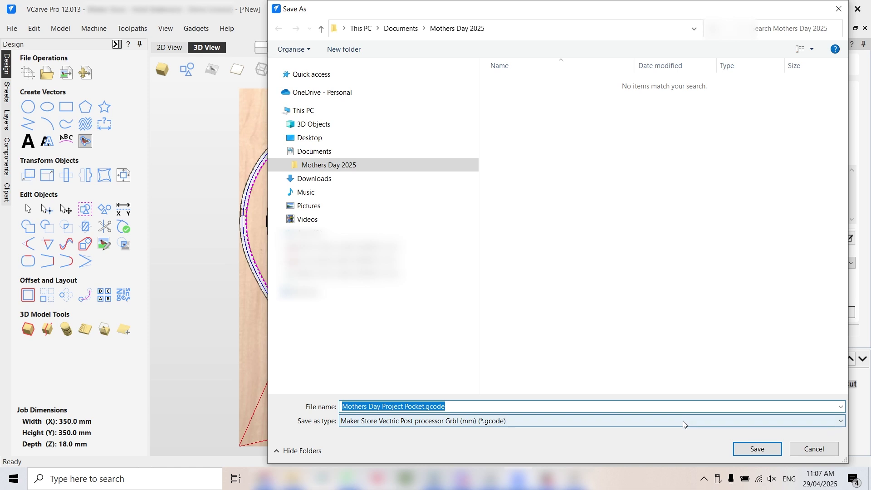
Cancel the Save As dialog.
click(812, 451)
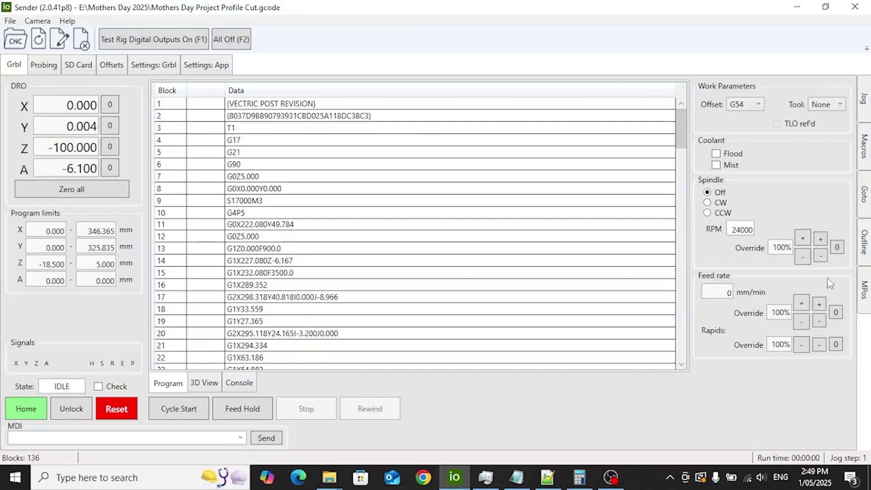
Frame the job by tracing its X and Y outline at 2000 mm/min.
click(864, 247)
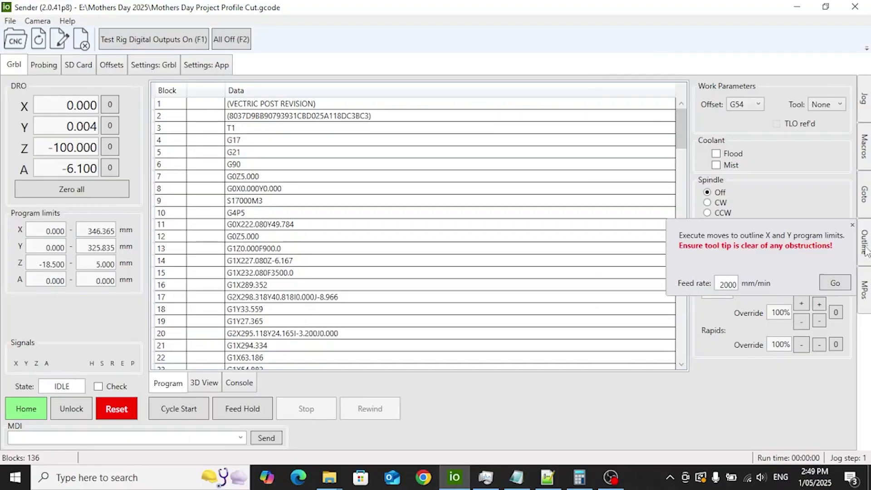
click(832, 283)
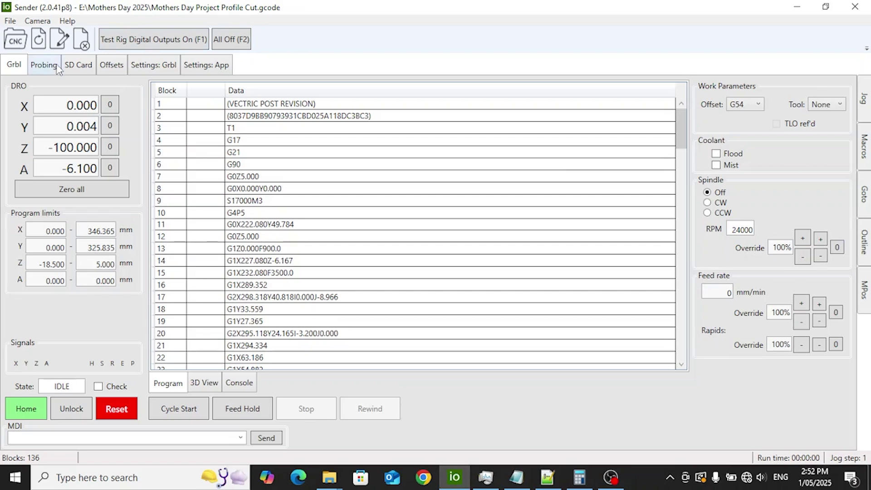
Probe Z with the Z-Axis profile, applying the result as a work offset.
click(57, 66)
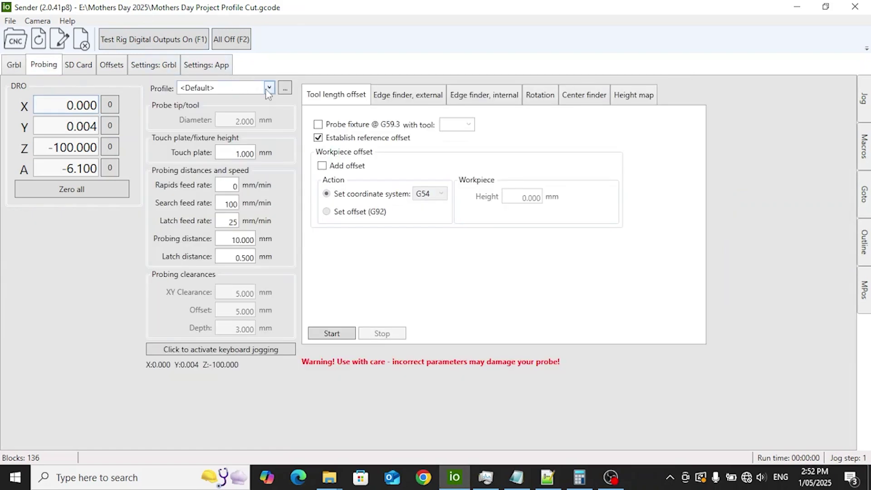
click(269, 87)
click(235, 117)
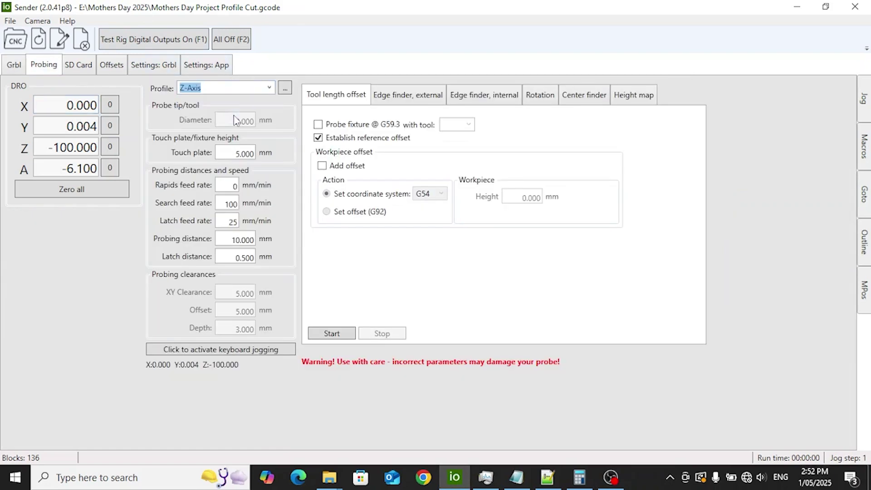
click(322, 166)
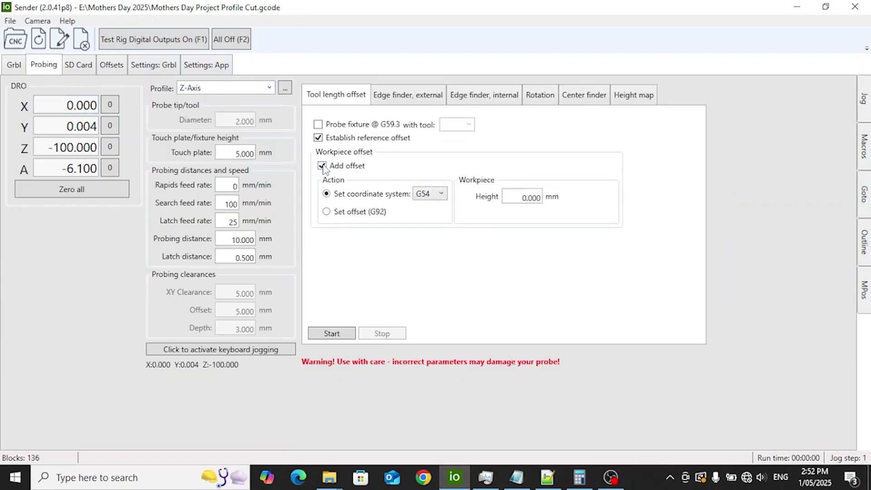
click(346, 334)
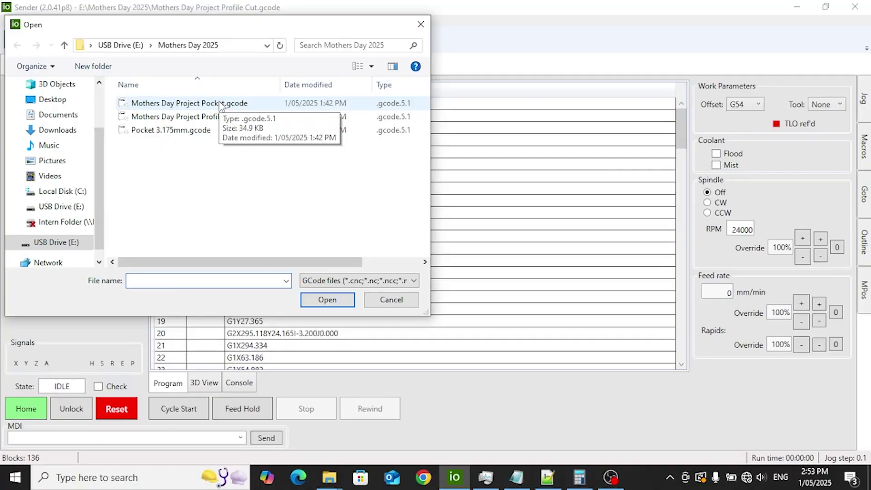
Load Mothers Day Project Pocket.gcode and show its toolpath in 3D.
click(229, 103)
click(344, 301)
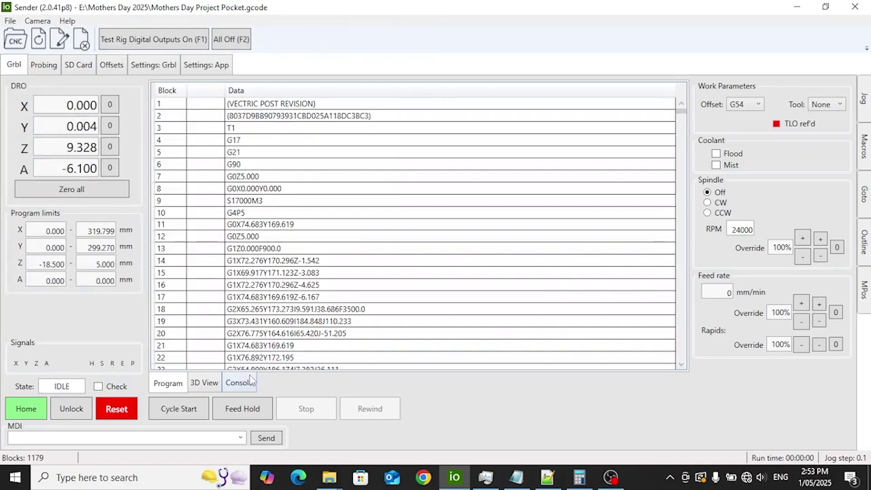
click(216, 388)
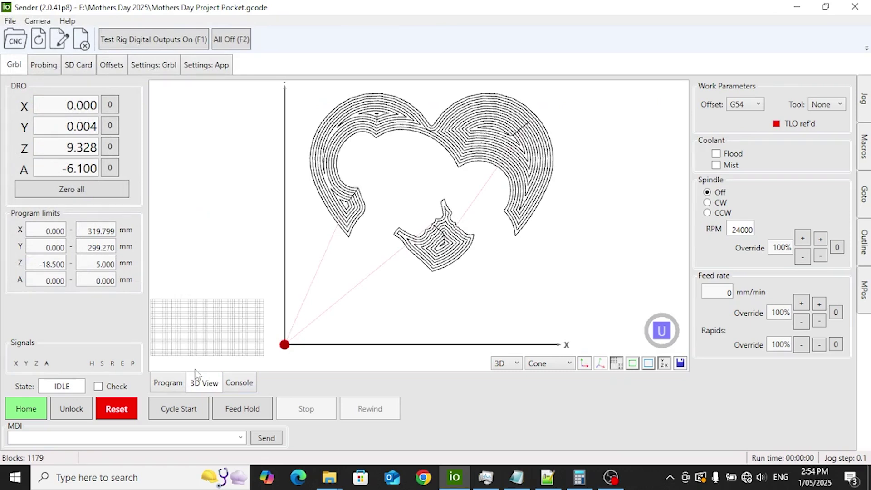
Start the pocket program, pause and stop it, then restart it to run through.
click(190, 407)
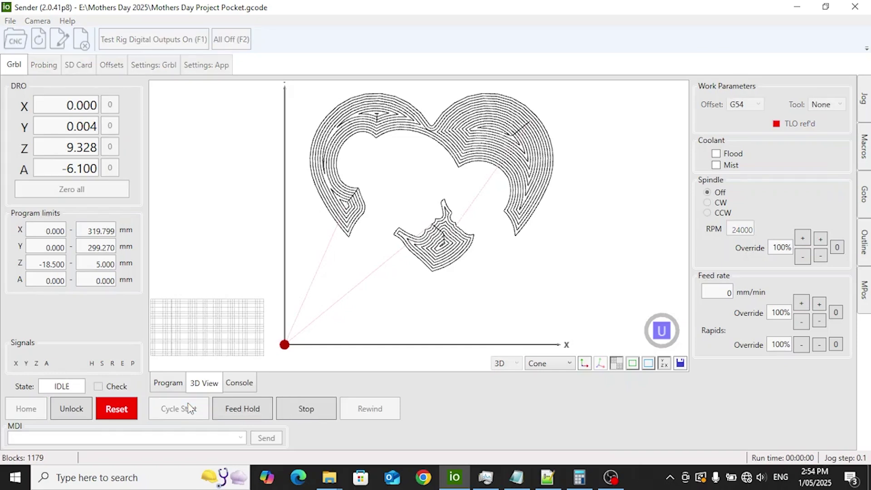
click(237, 411)
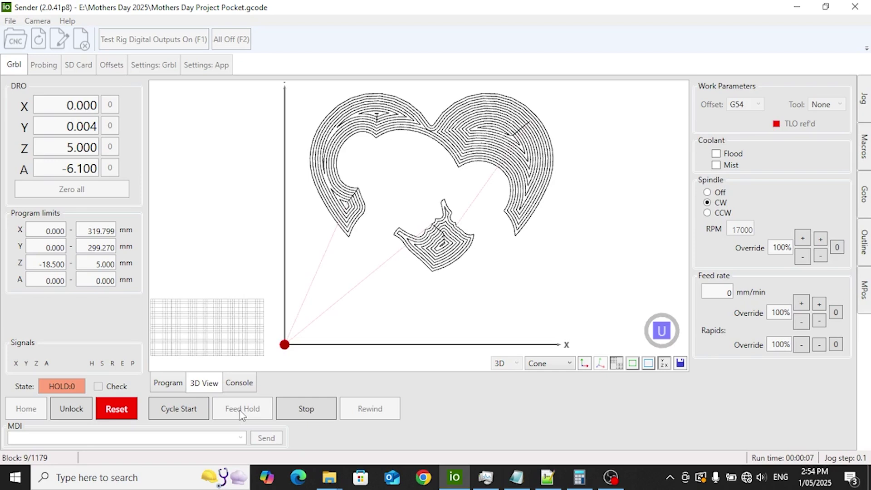
click(289, 415)
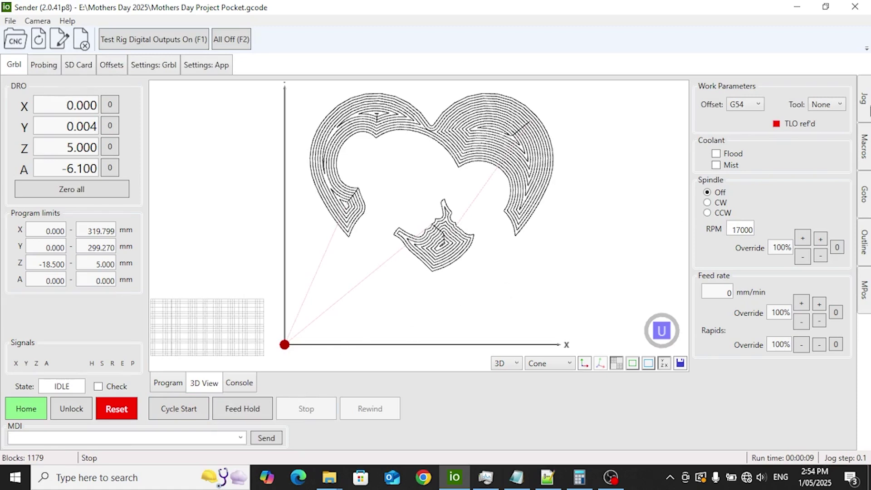
click(864, 100)
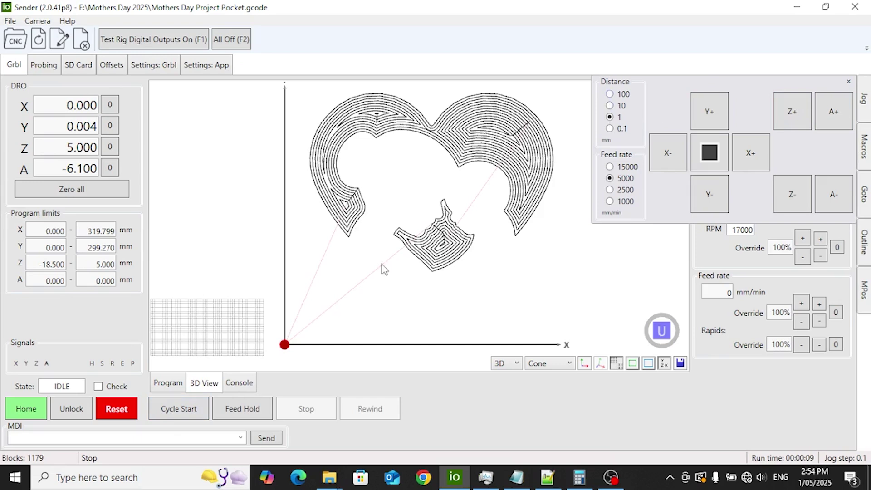
click(181, 409)
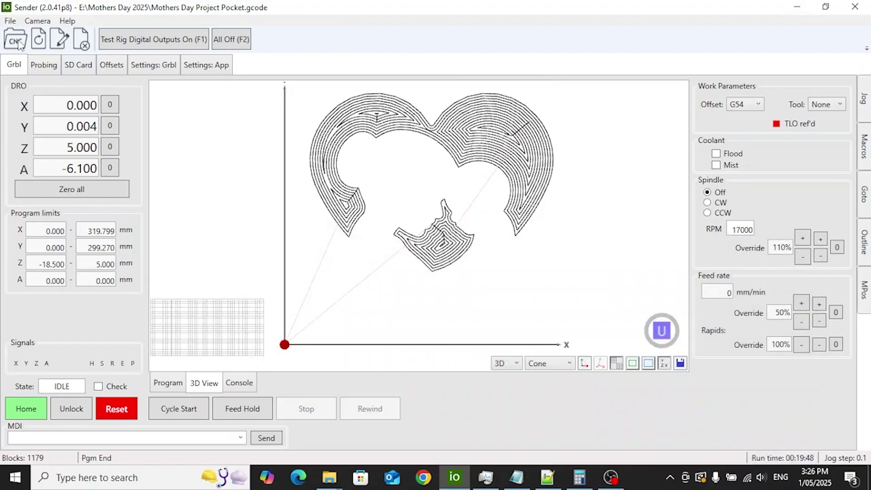
Bring up ioSender's Open window to list the Mothers Day 2025 G-code files.
click(19, 41)
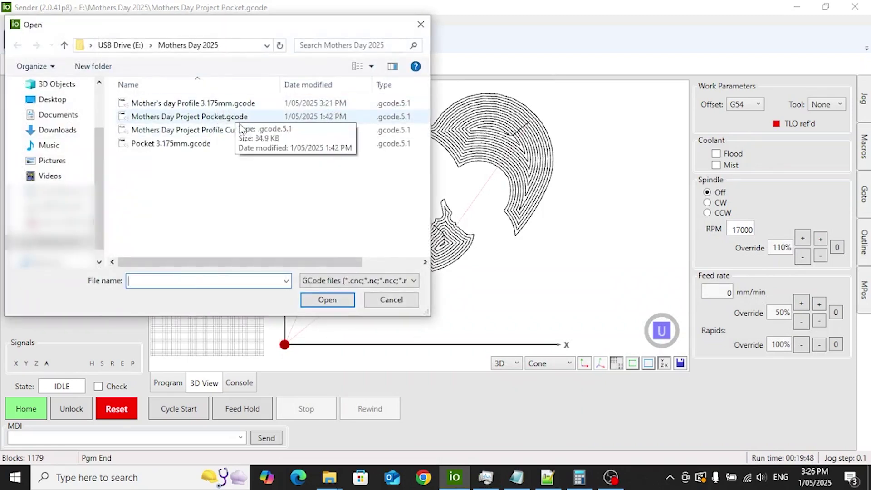